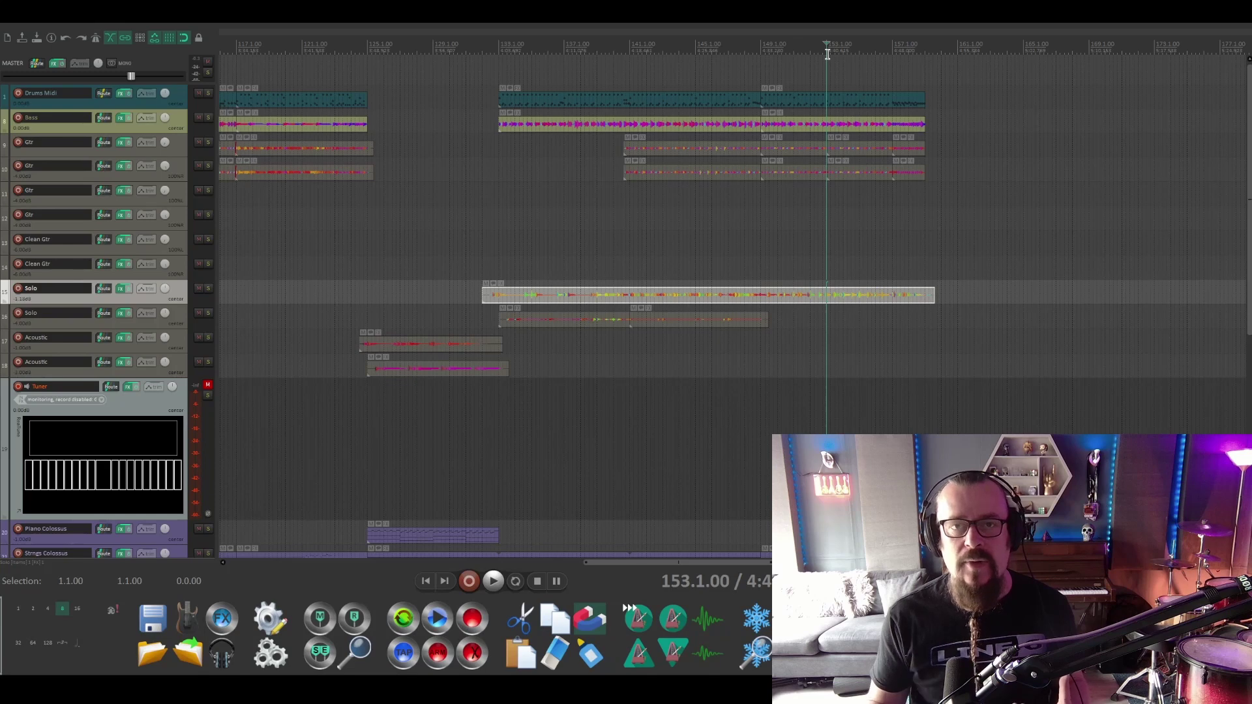
Play the arrangement from bar 153 through the solo's ending and the added section from bar 159
key("space")
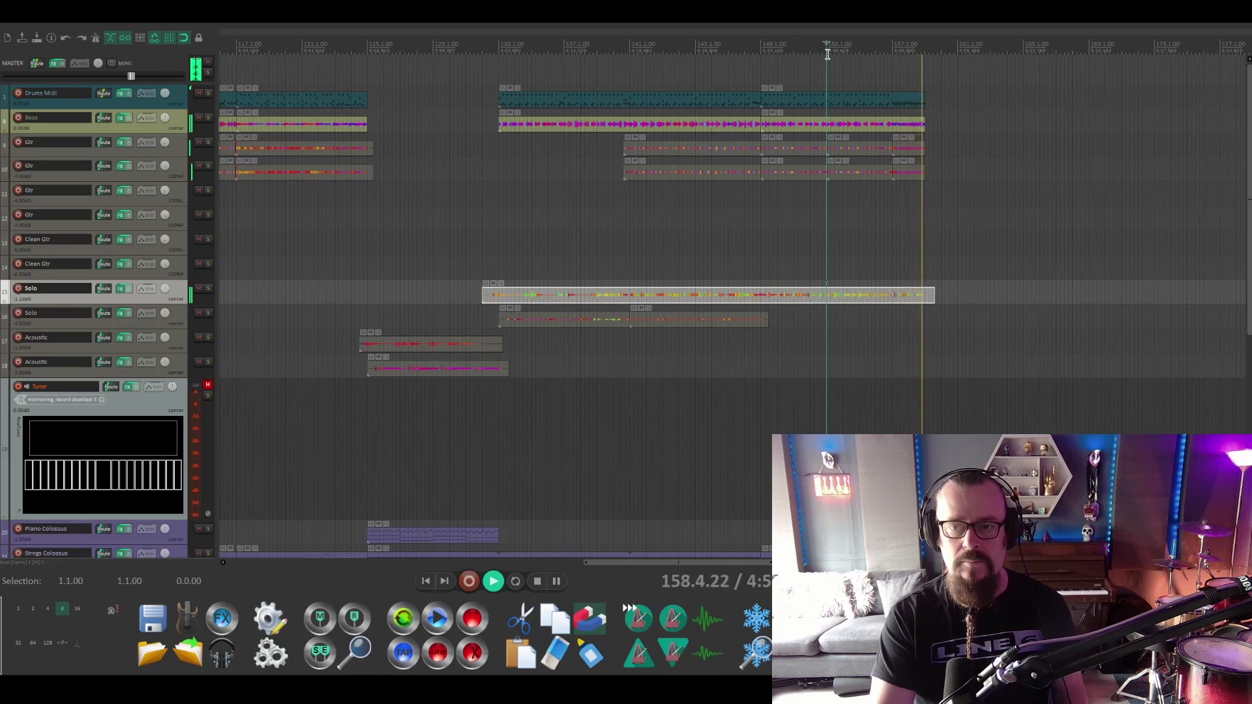
key("space")
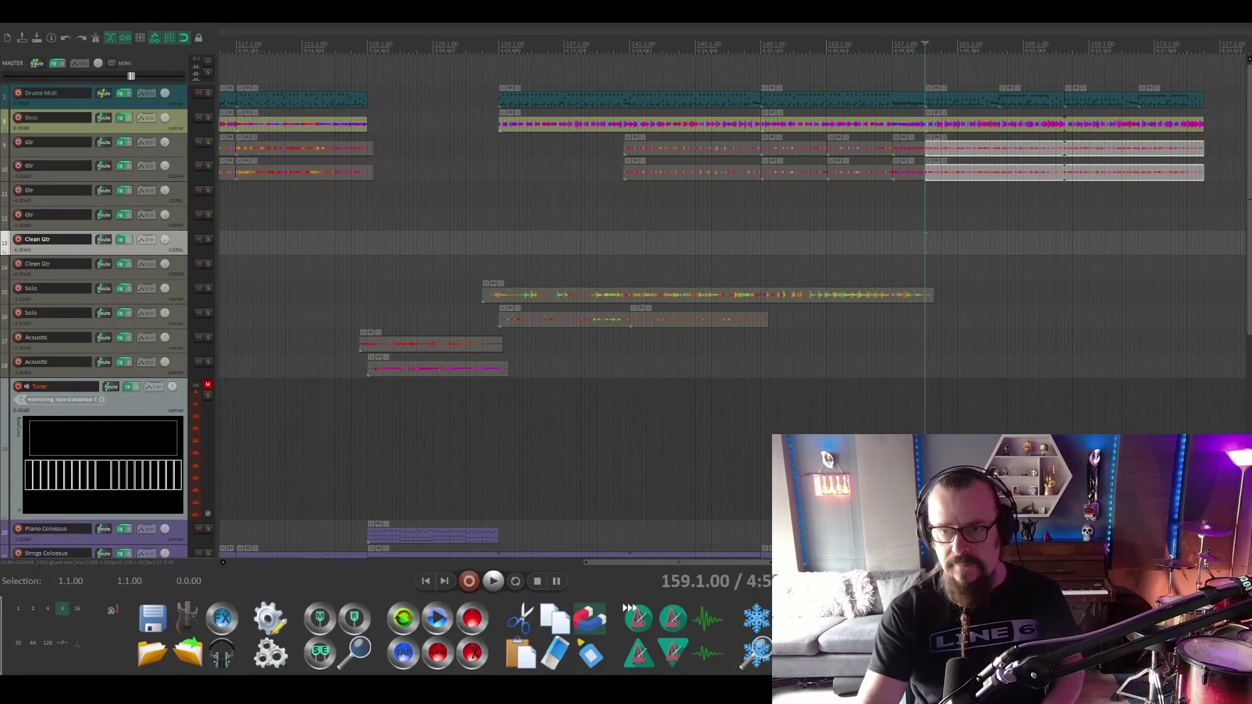
key("space")
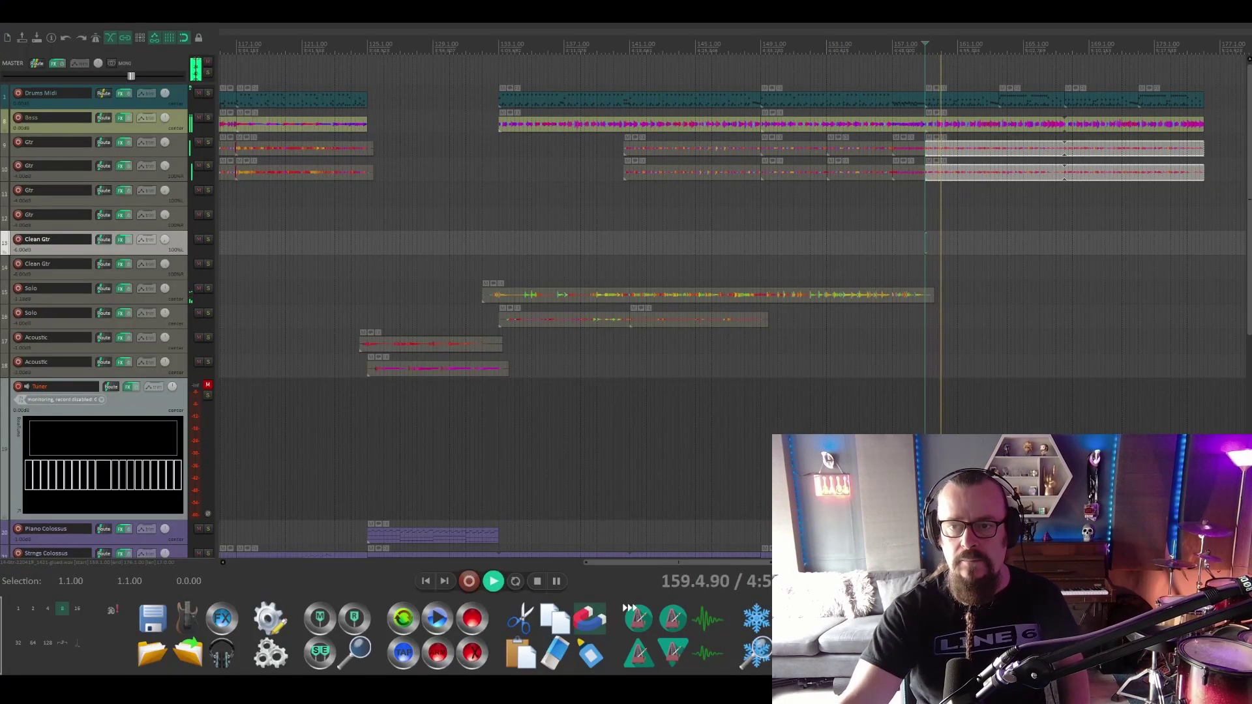
key("space")
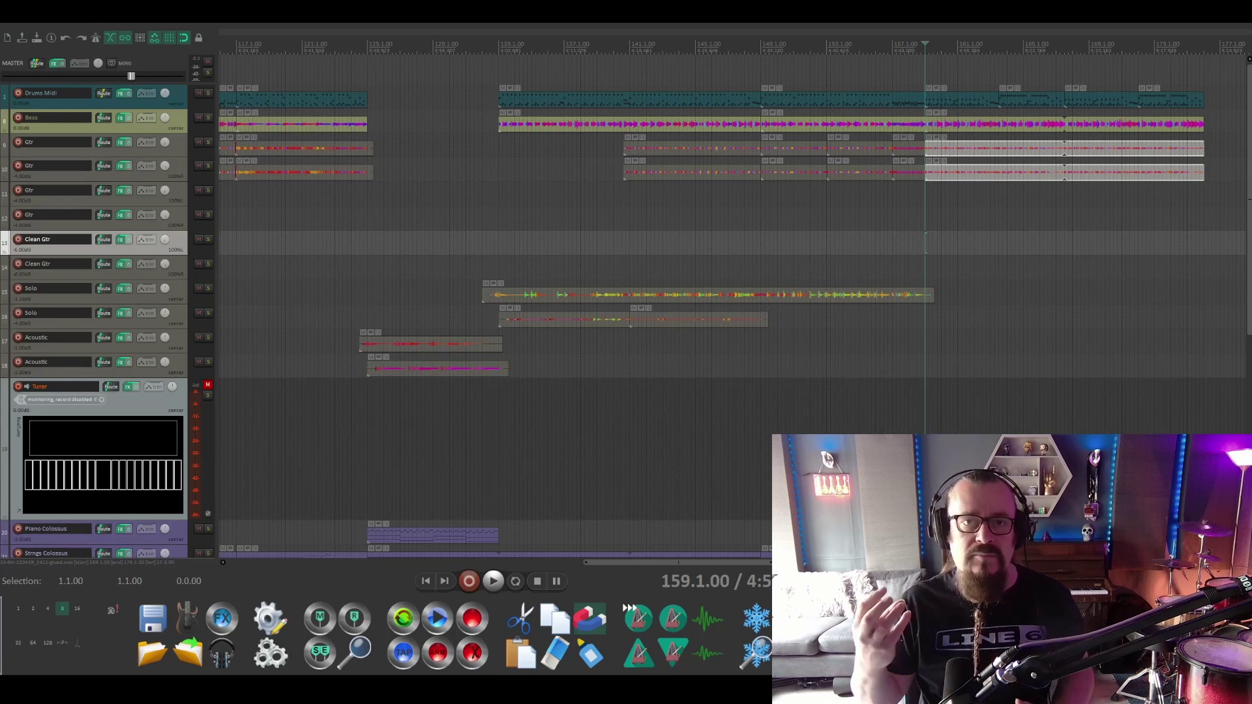
key("space")
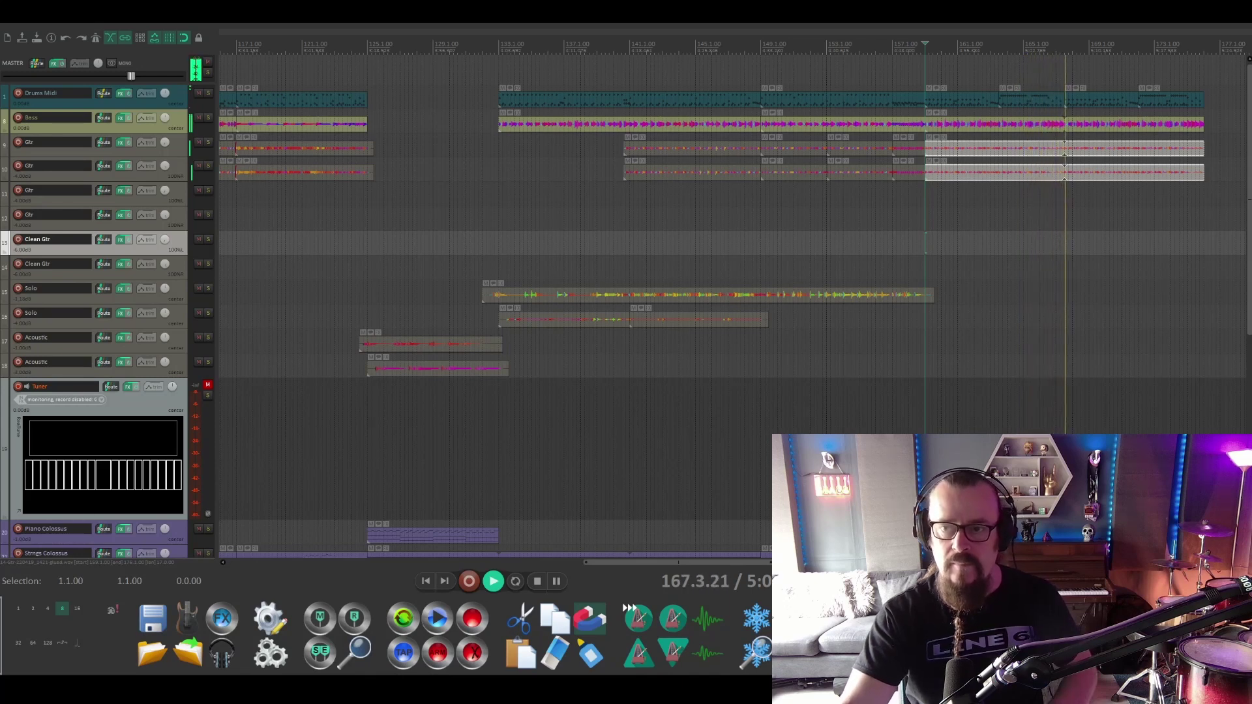
key("space")
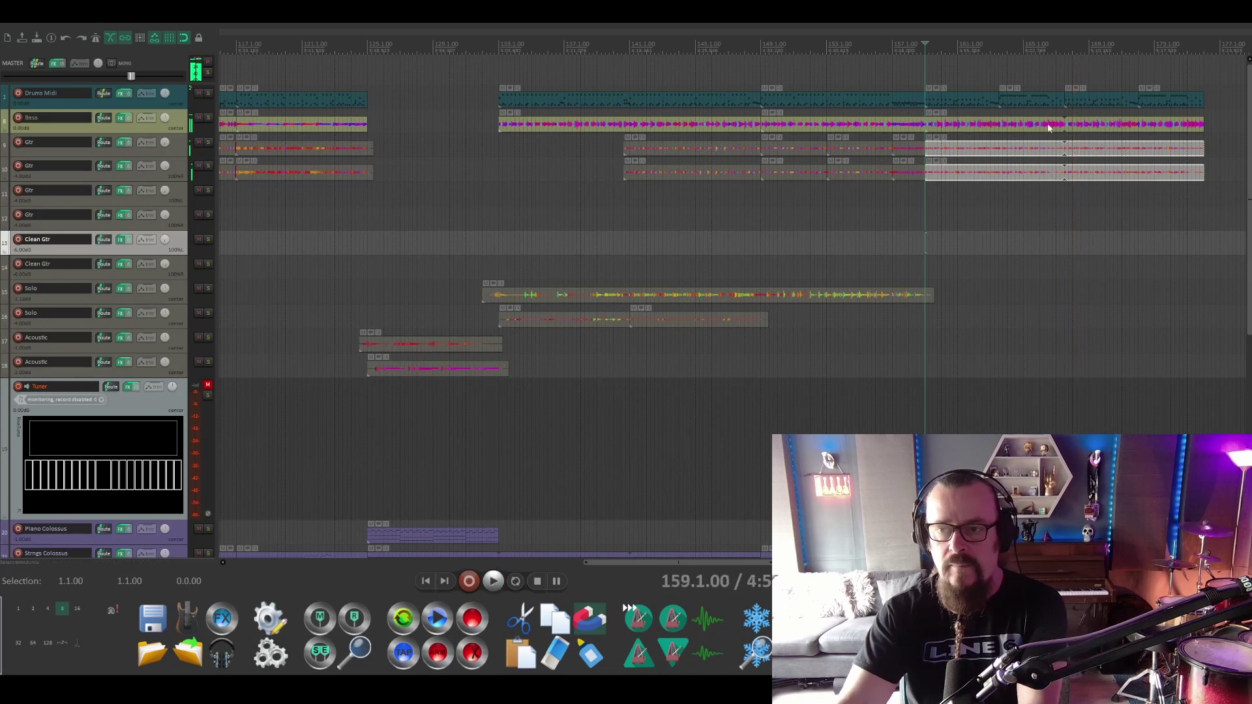
Play the added drum, bass and guitar section from 166.3.00 through to its end
left_click(1048, 49)
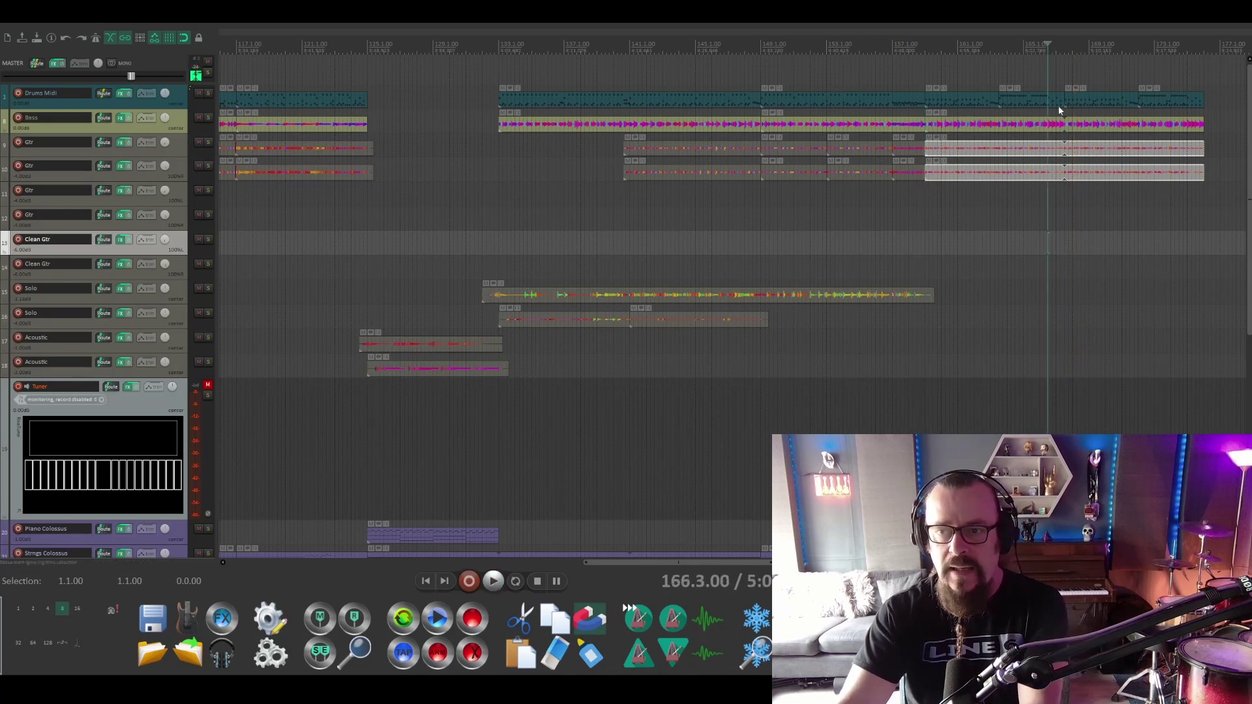
scroll(1059, 111, "up", 4)
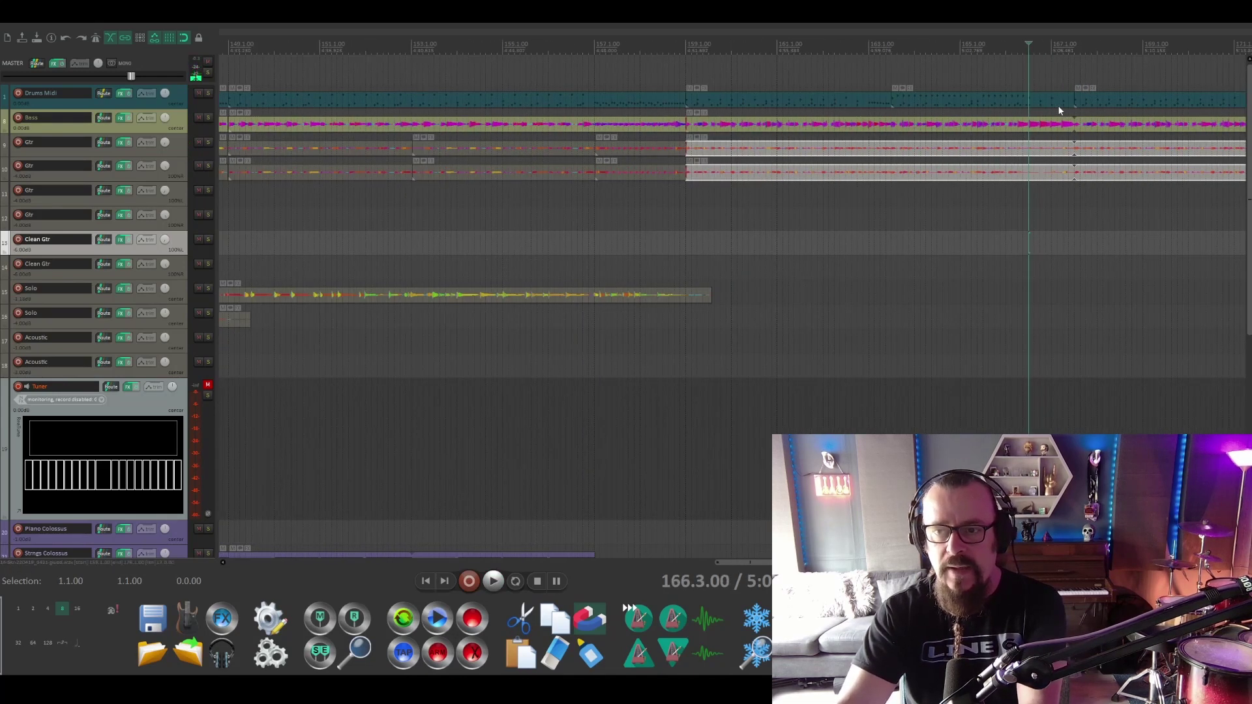
key("space")
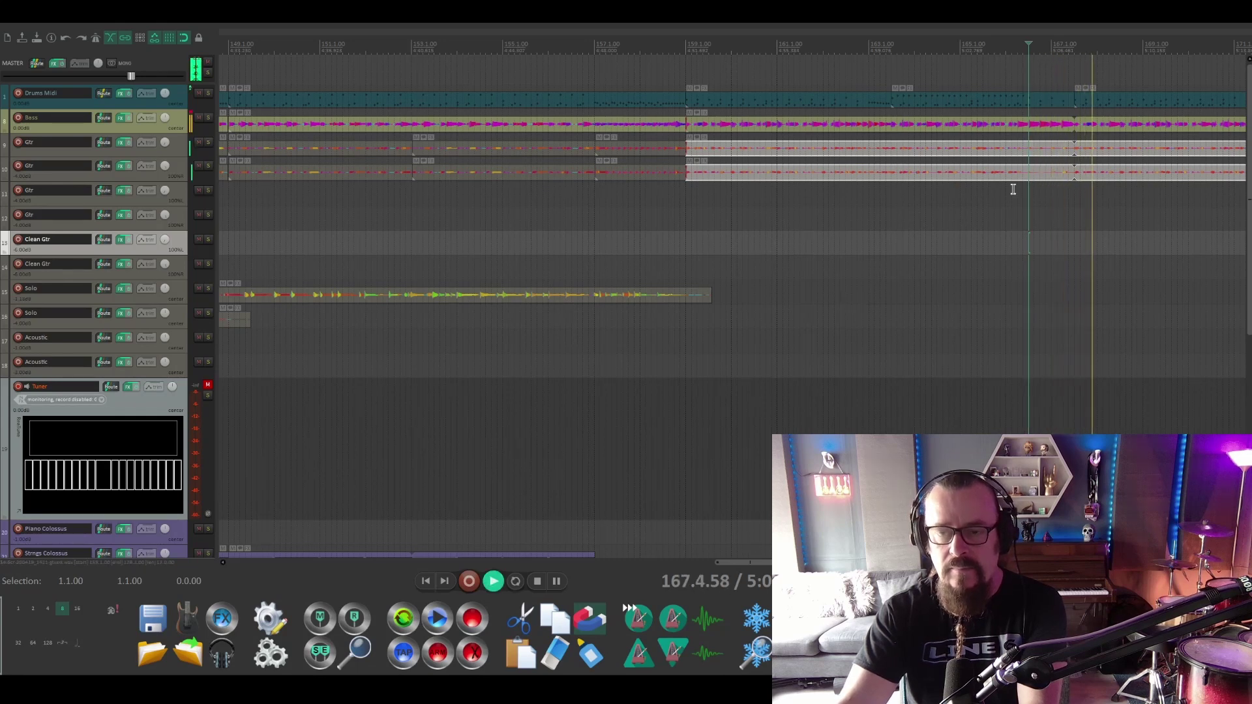
scroll(1012, 189, "down", 6)
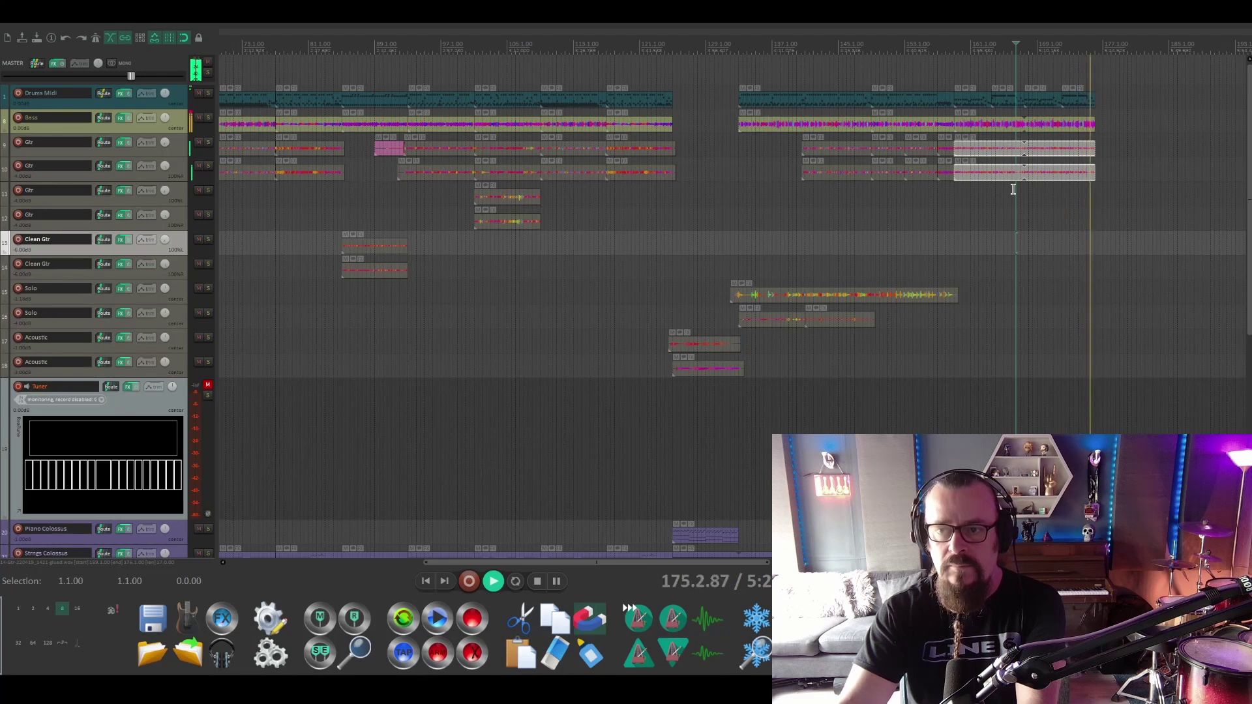
key("space")
Play the start of the added section again from 159.1.00
left_click(954, 47)
key("space")
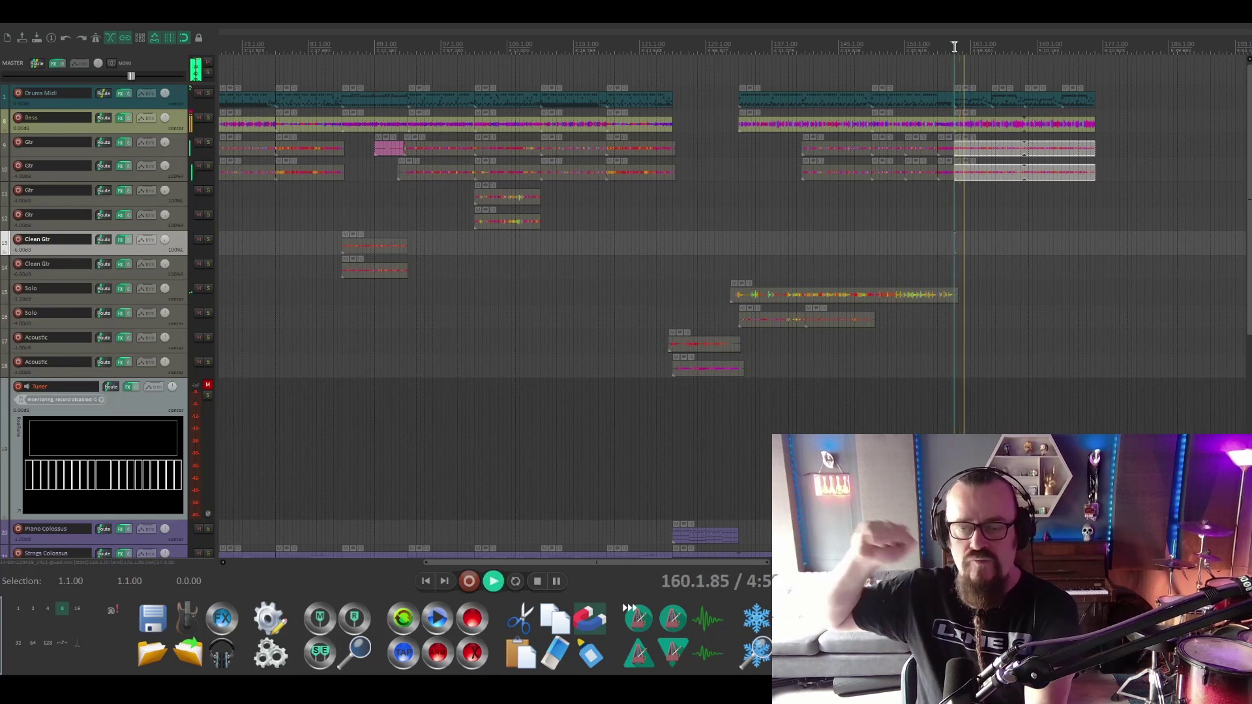
key("space")
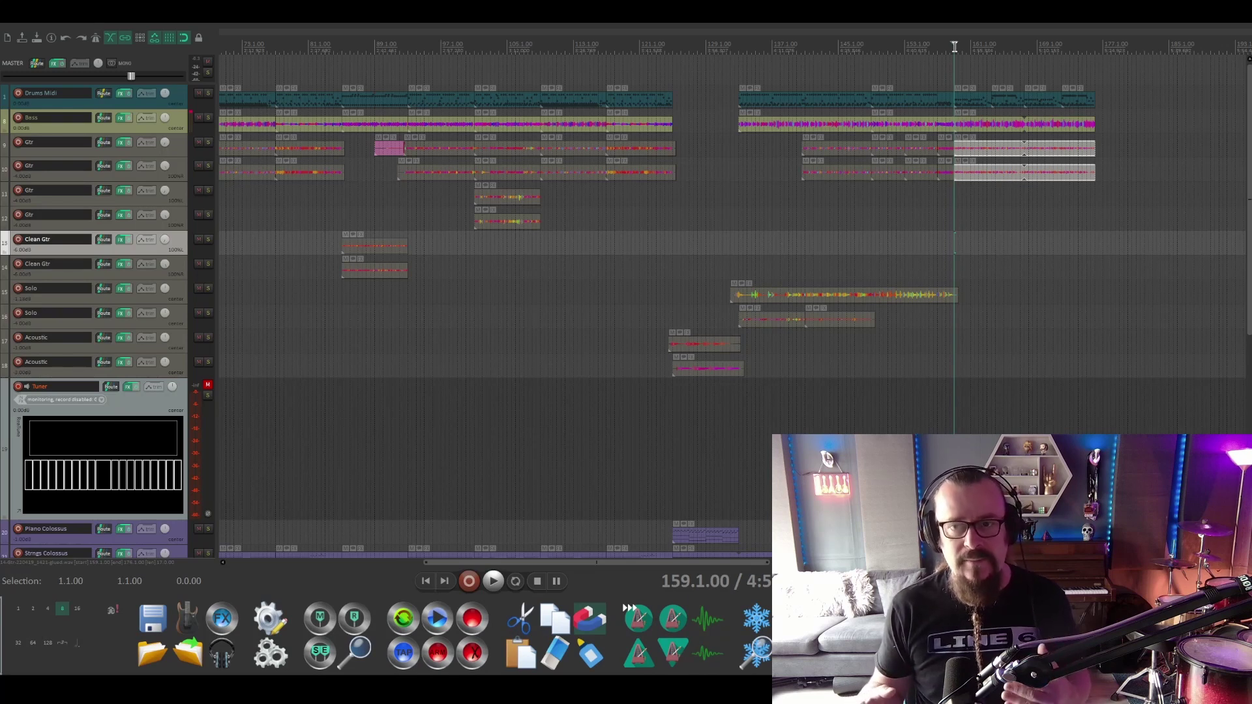
Play from 172.1.00 across the transition into the newly added final bass and guitar items
left_click(1093, 48)
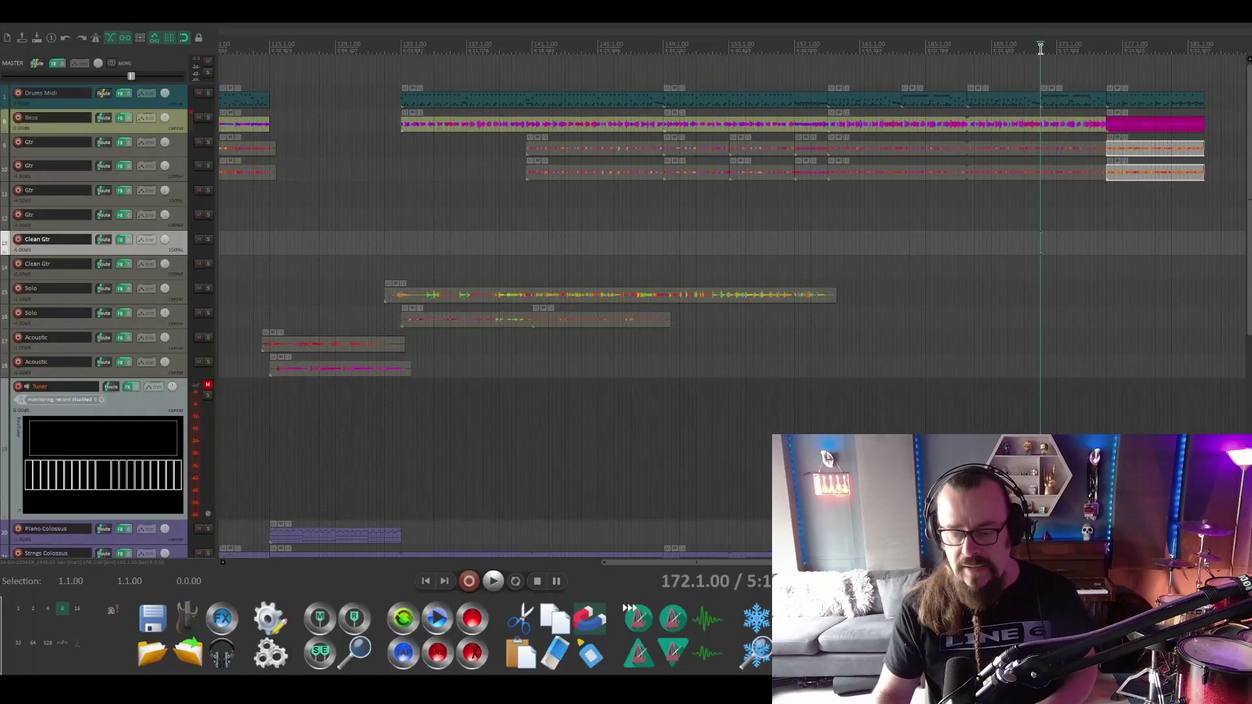
key("space")
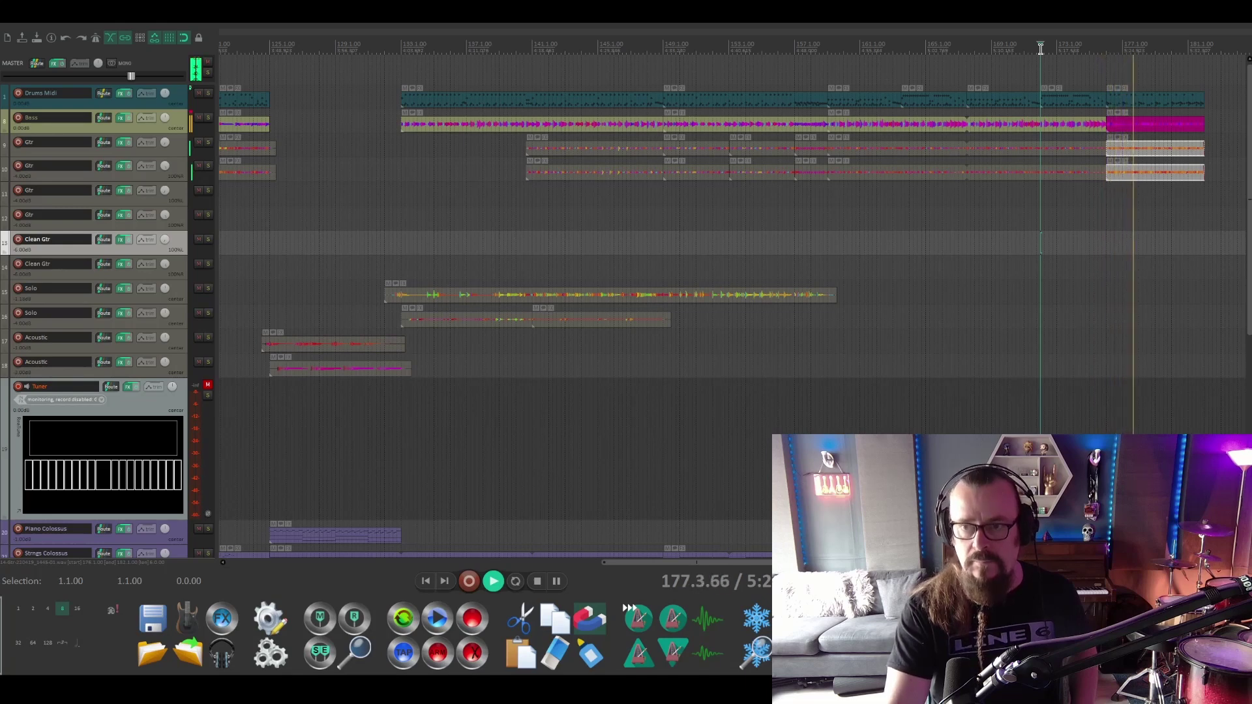
key("space")
scroll(487, 289, "down", 4)
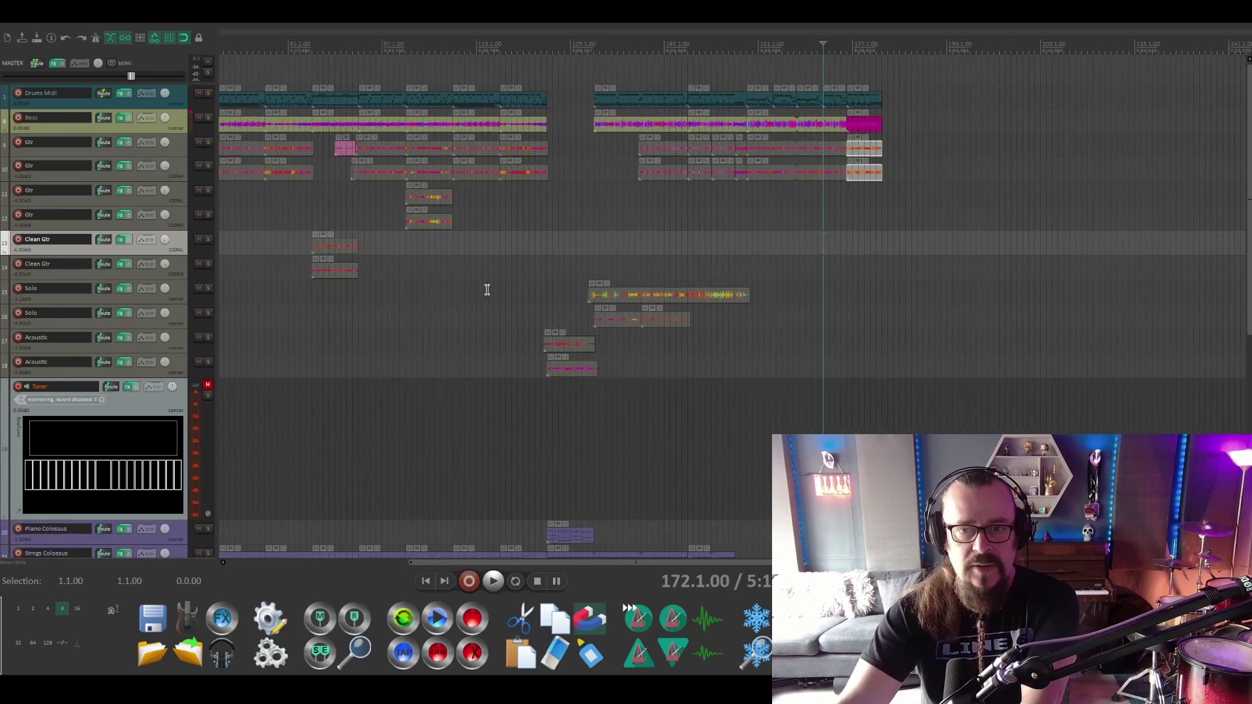
Audition the section at bar 117 and place a copy of its drum, bass and guitar items at 182.1.00
scroll(487, 289, "down", 3)
left_click_drag(433, 563, 301, 562)
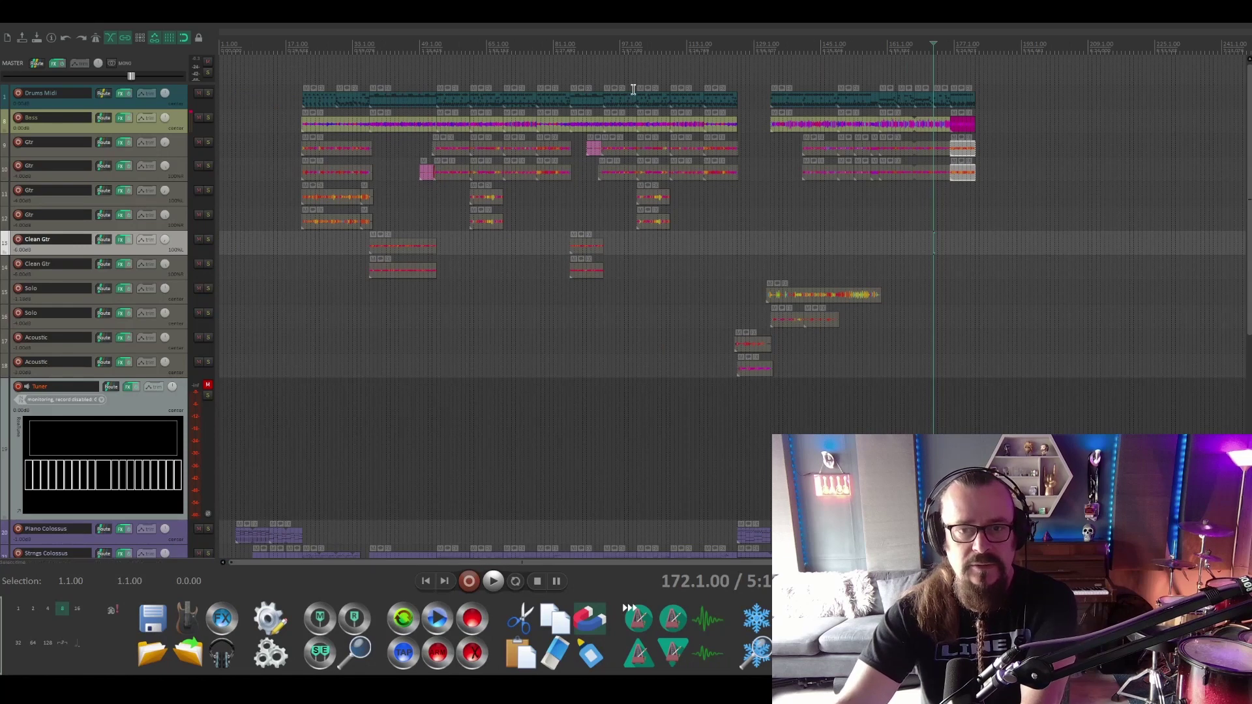
left_click(705, 156)
key("space")
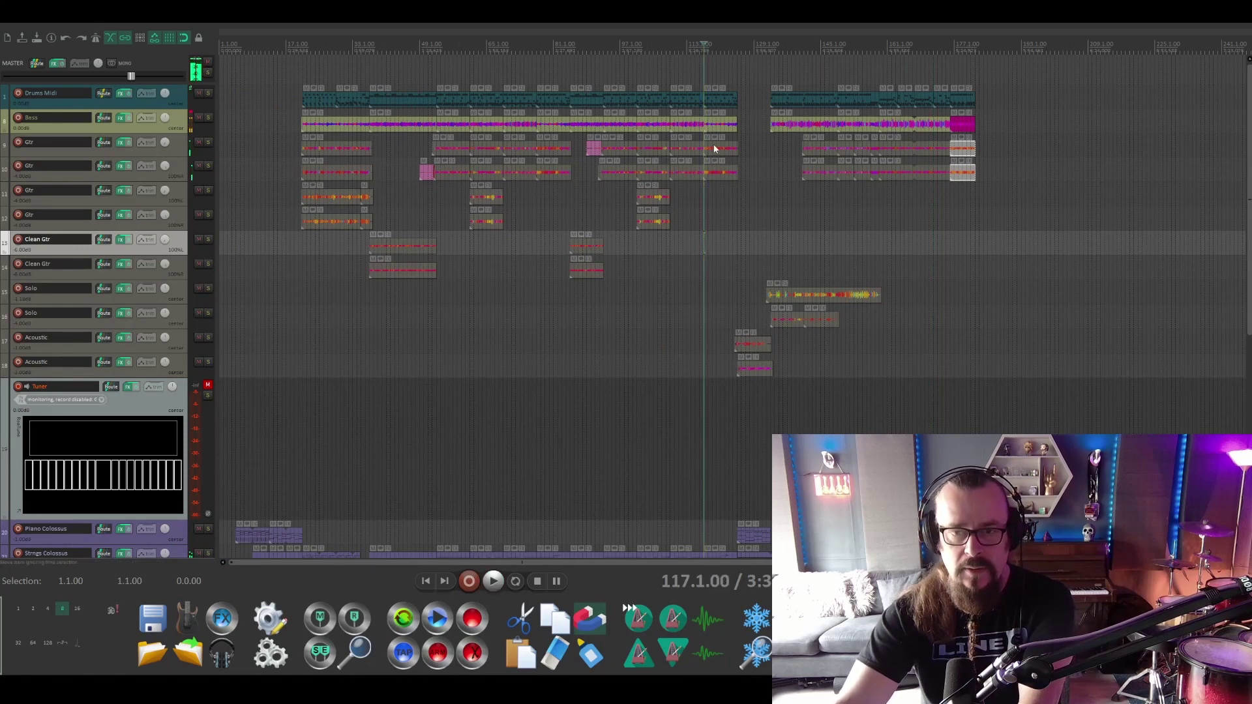
left_click_drag(717, 352, 719, 566)
left_click_drag(979, 105, 897, 110)
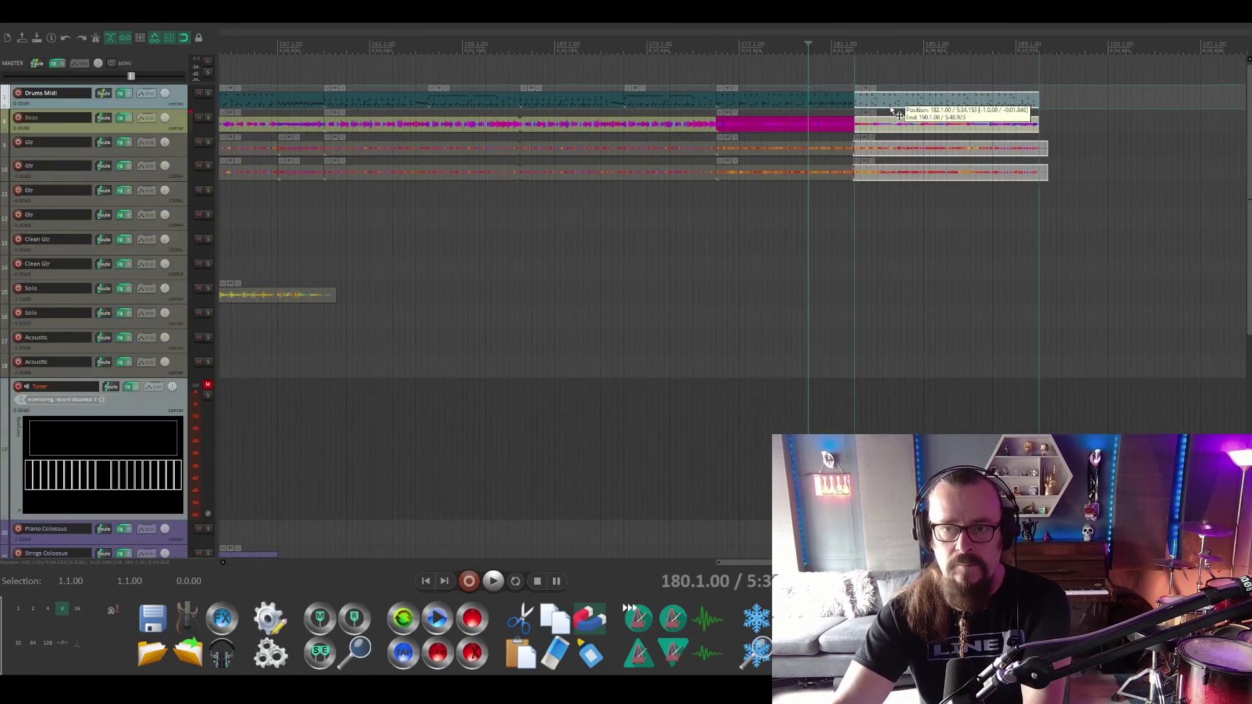
Play the ending from bar 176 to hear it with the strings and solo
left_click(718, 49)
key("space")
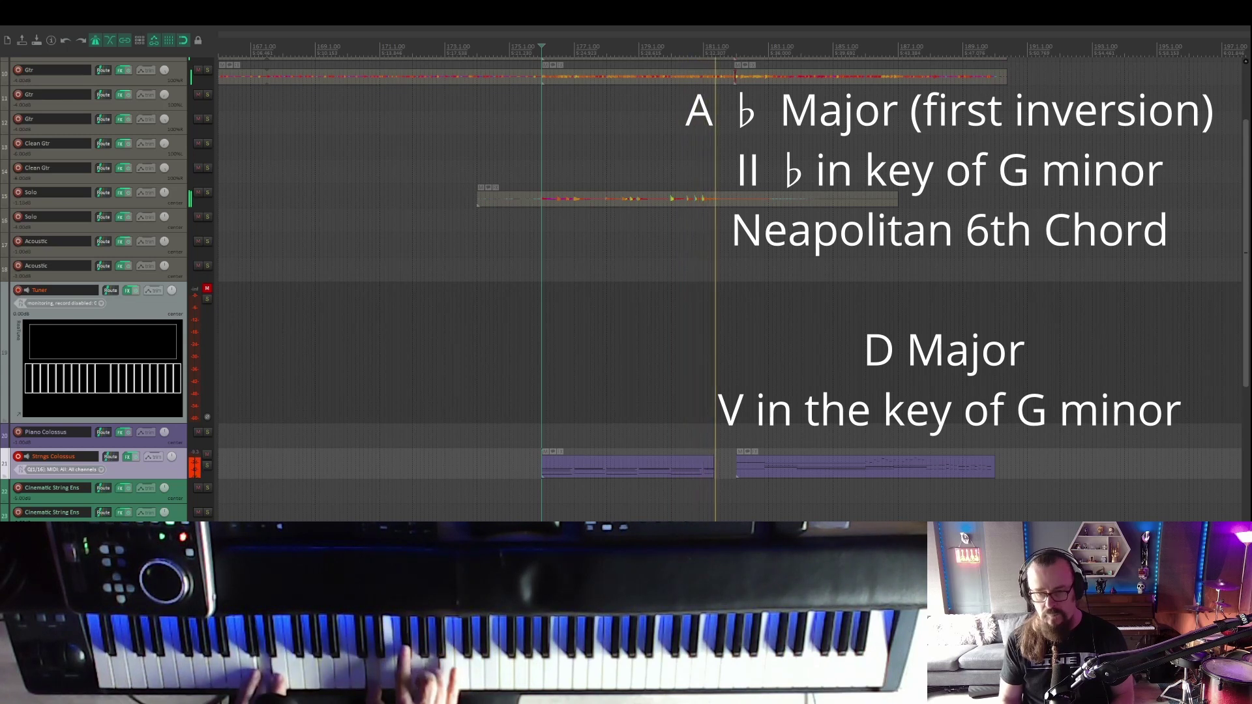
key("space")
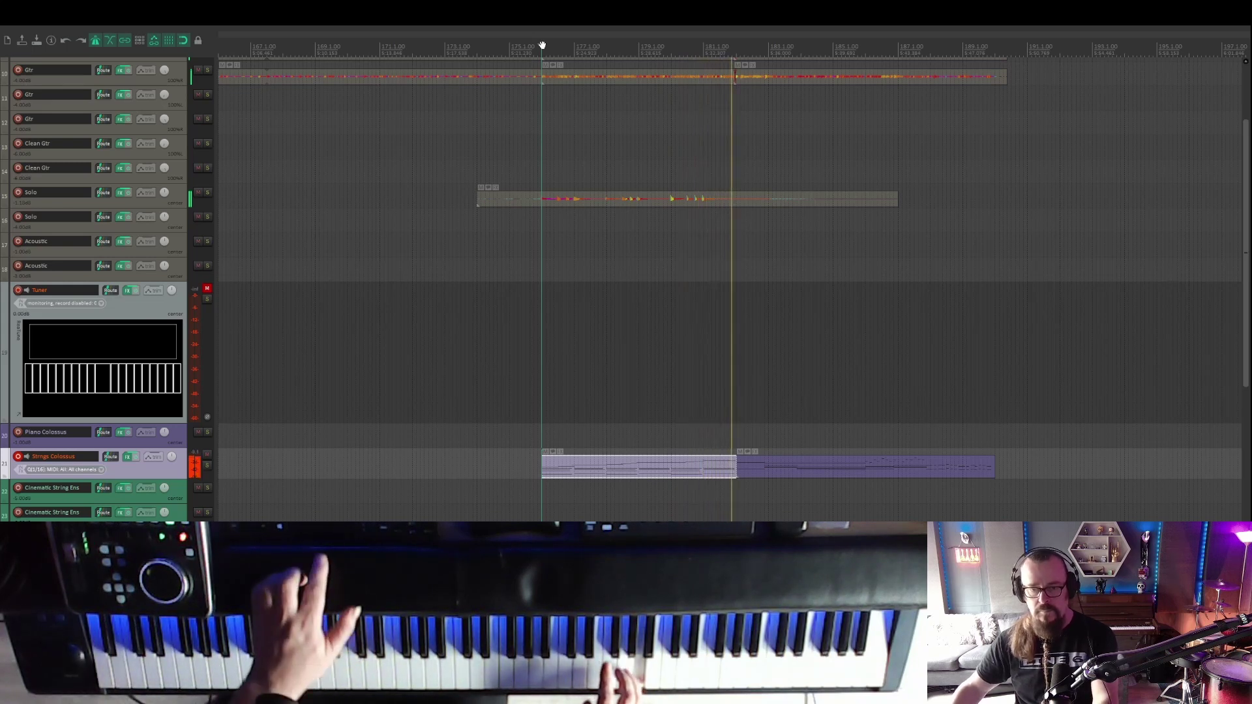
key("space")
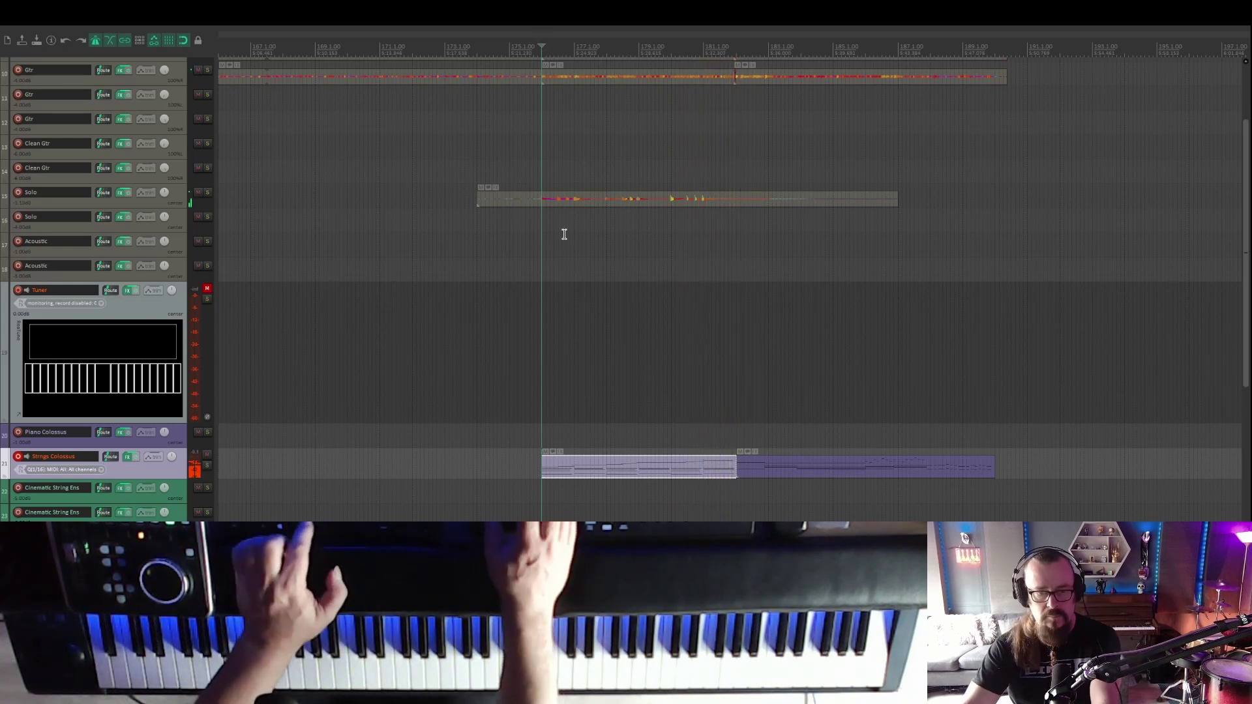
Copy the Strings Colossus MIDI item at bar 176 to the Cinematic String Ens track and play the two string tracks soloed
left_click(589, 469)
left_click_drag(589, 469, 592, 494)
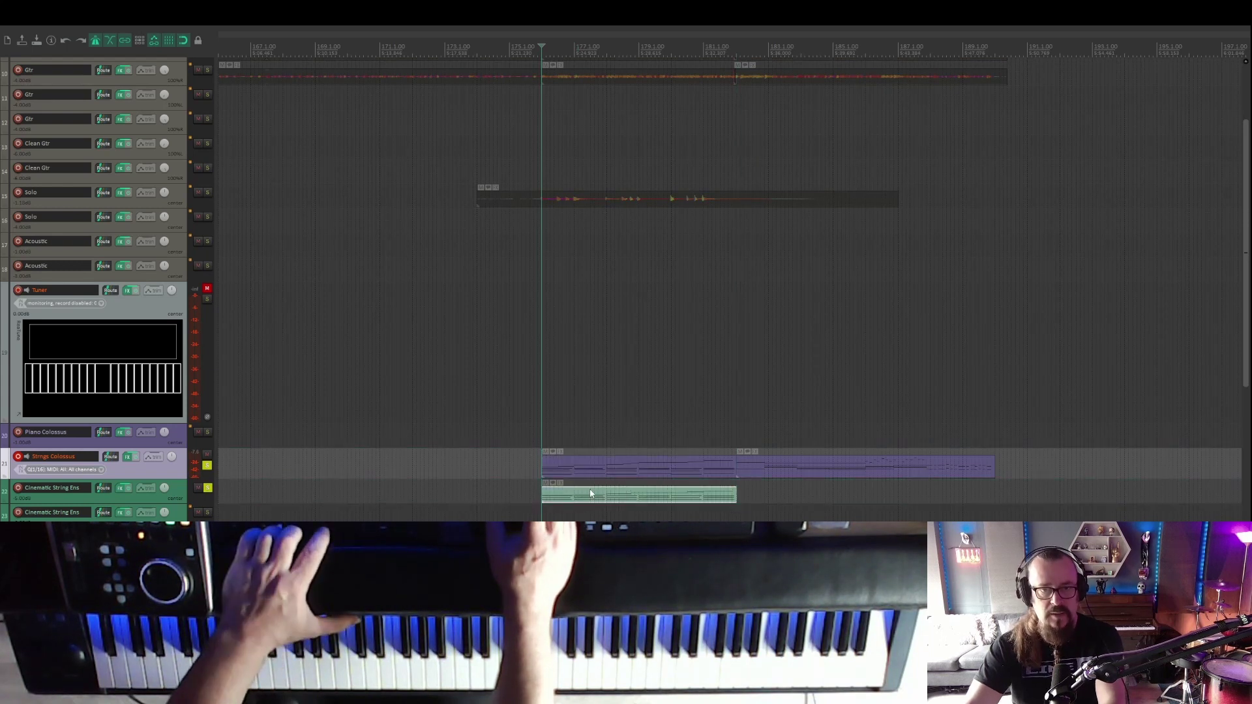
key("space")
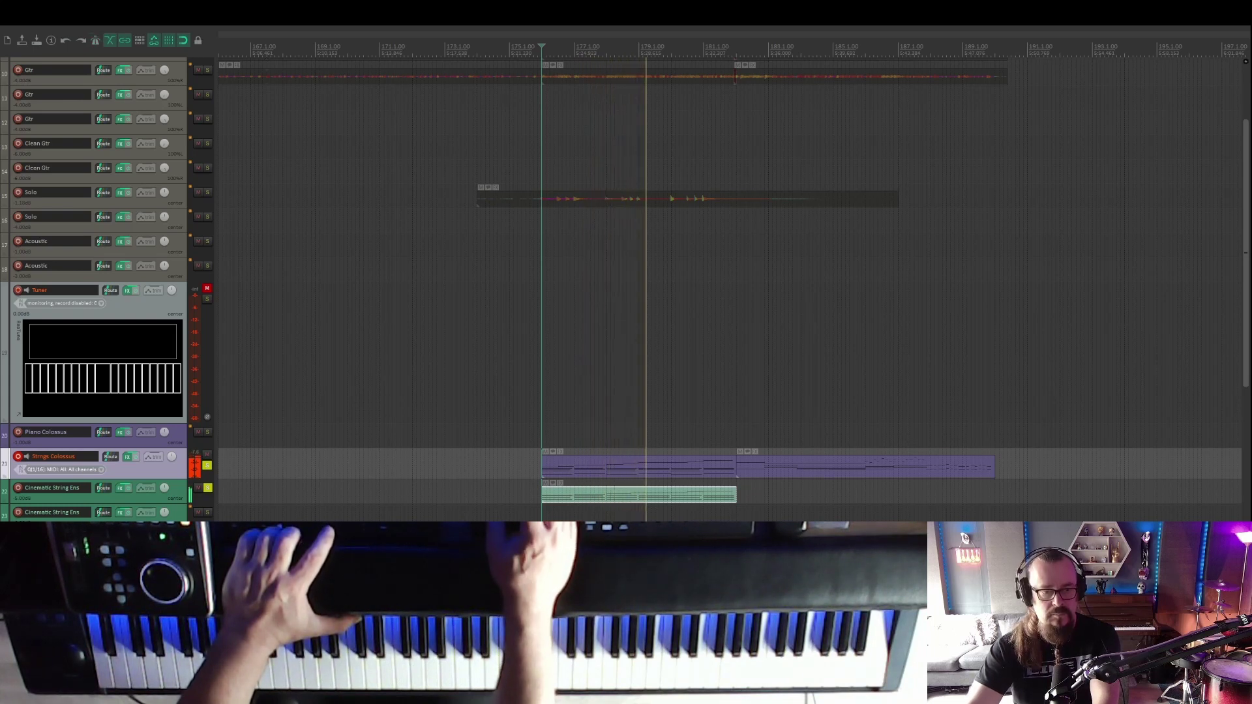
key("space")
Play the full arrangement unsoloed from 173.4.00 to hear the layered strings in the ending
key("ctrl+alt+F9")
key("space")
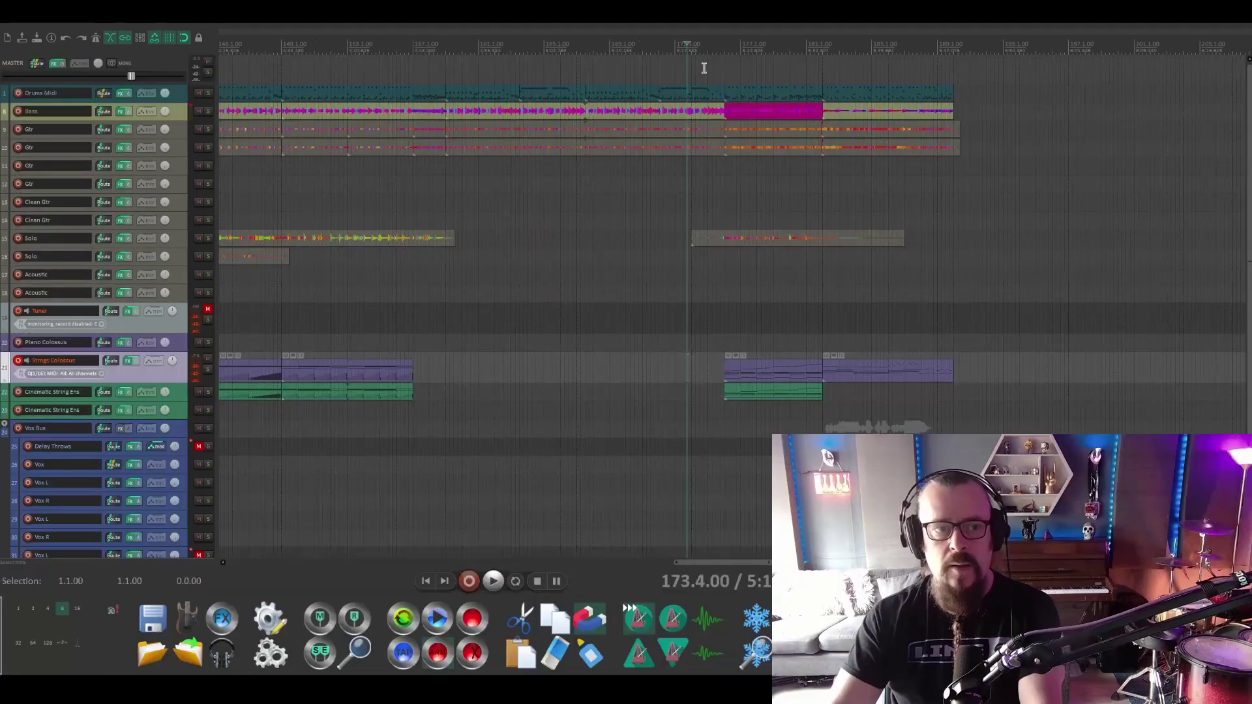
key("space")
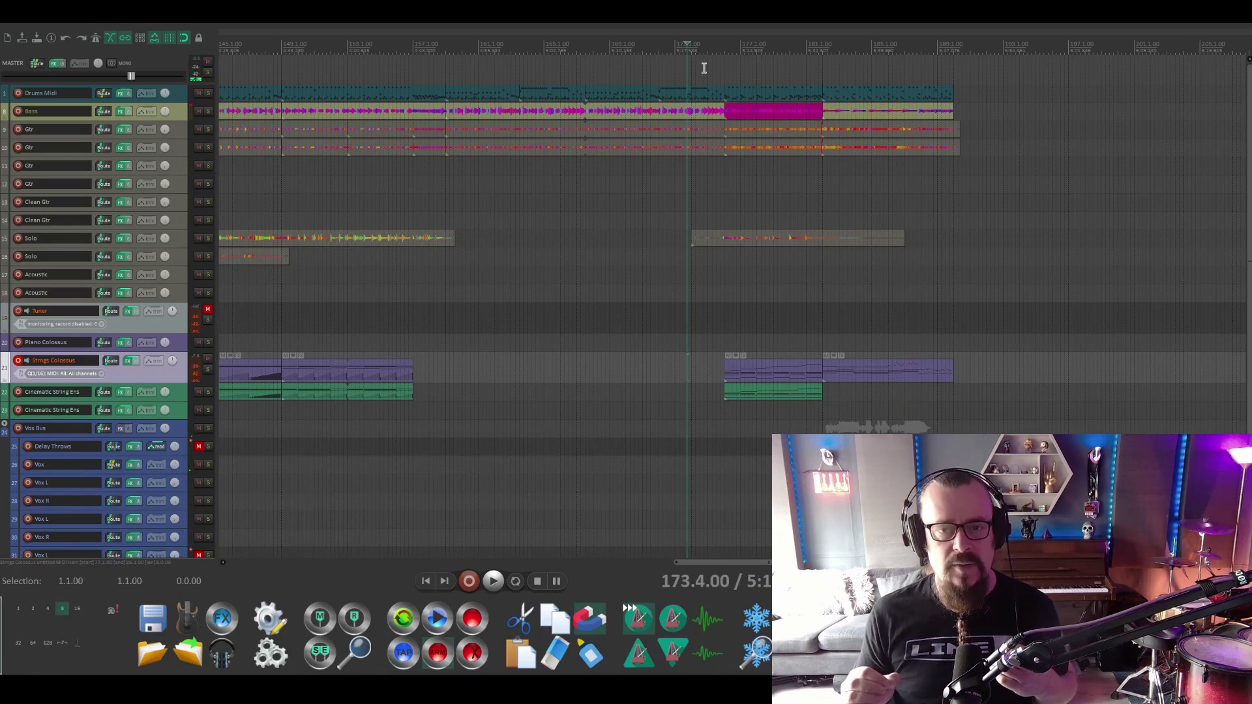
Audition the intro at bar 21, copy its items on guitar tracks 11 and 12 to bar 182, and play the result
scroll(663, 254, "down", 5)
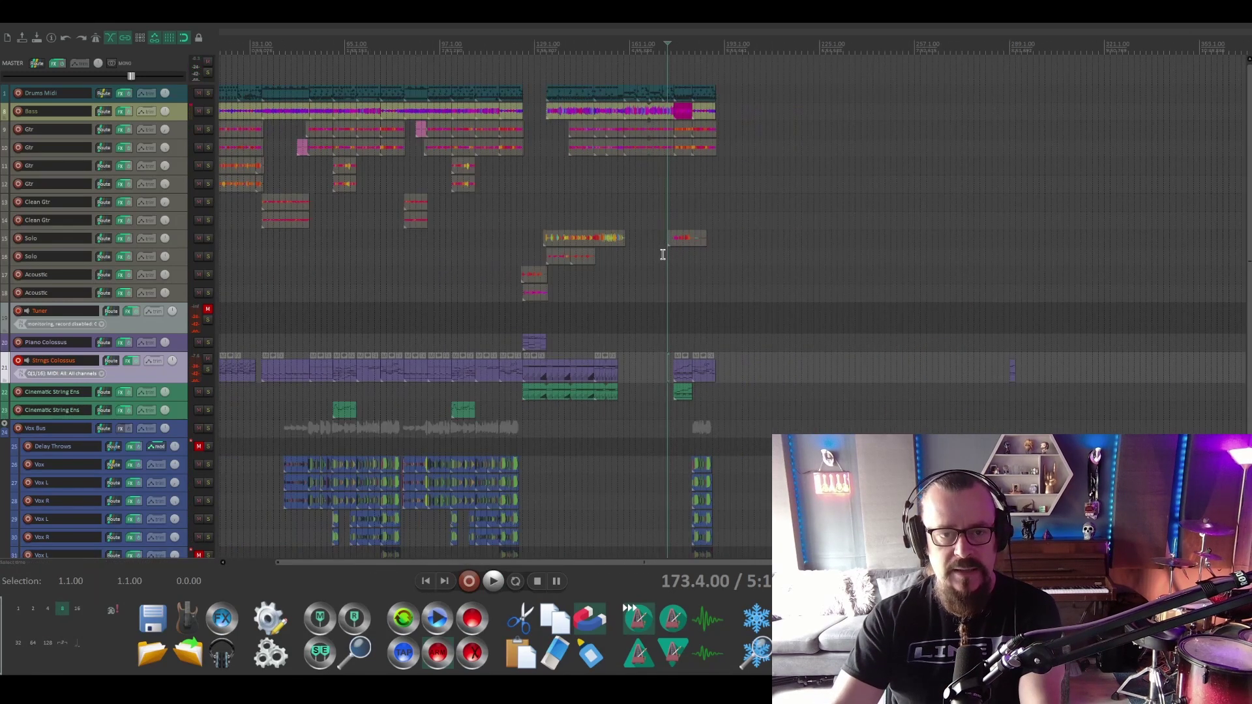
scroll(284, 210, "up", 5)
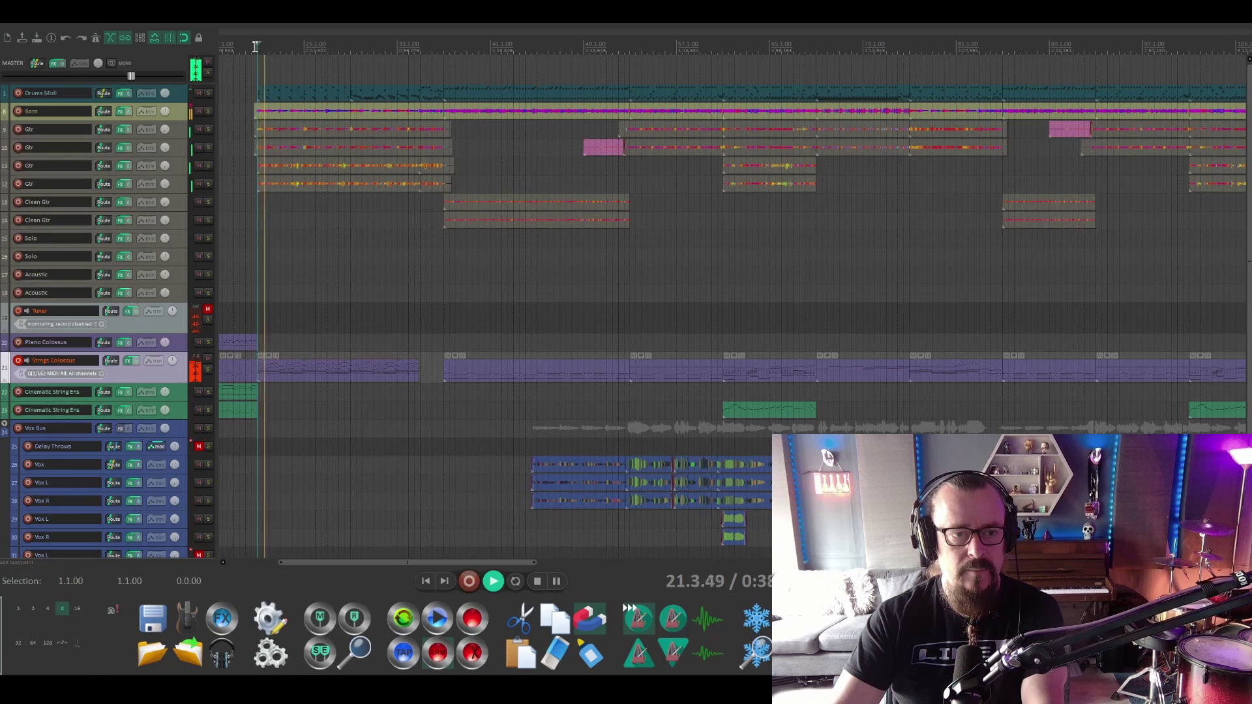
key("space")
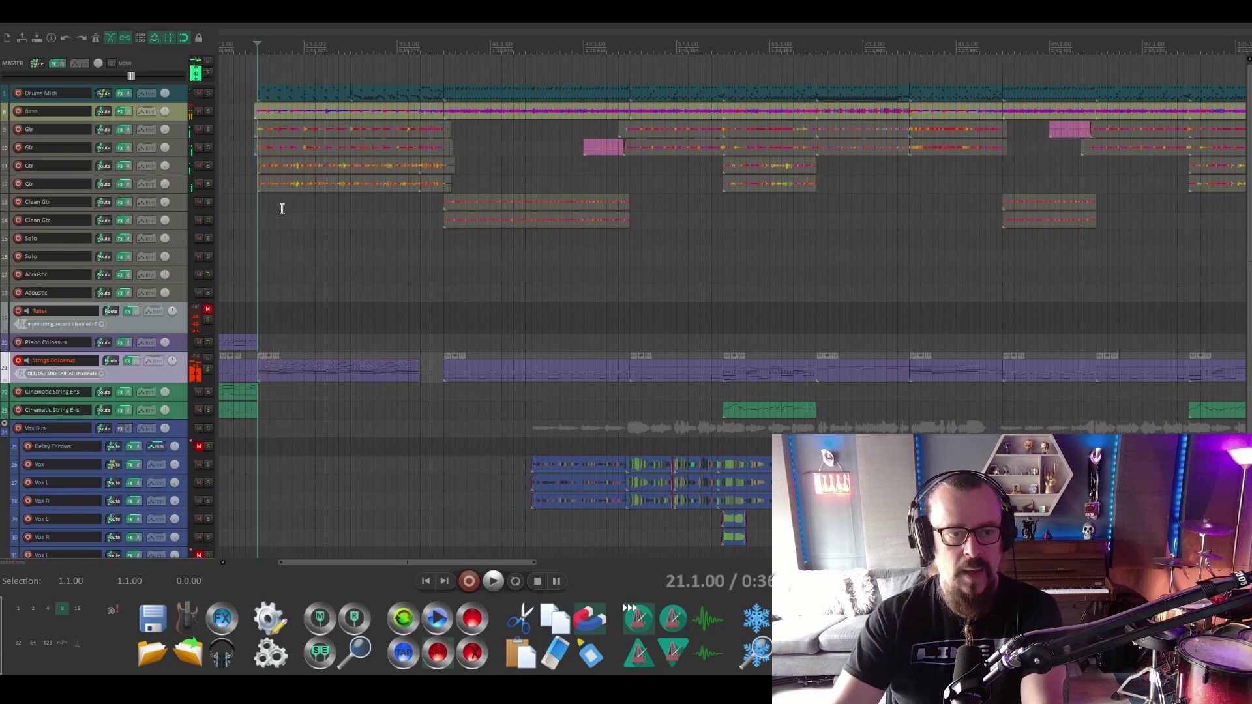
mouse_move(306, 175)
left_mouse_down()
mouse_move(289, 170)
mouse_move(332, 185)
mouse_move(1141, 171)
mouse_move(745, 175)
left_mouse_up()
key("space")
scroll(708, 182, "up", 5)
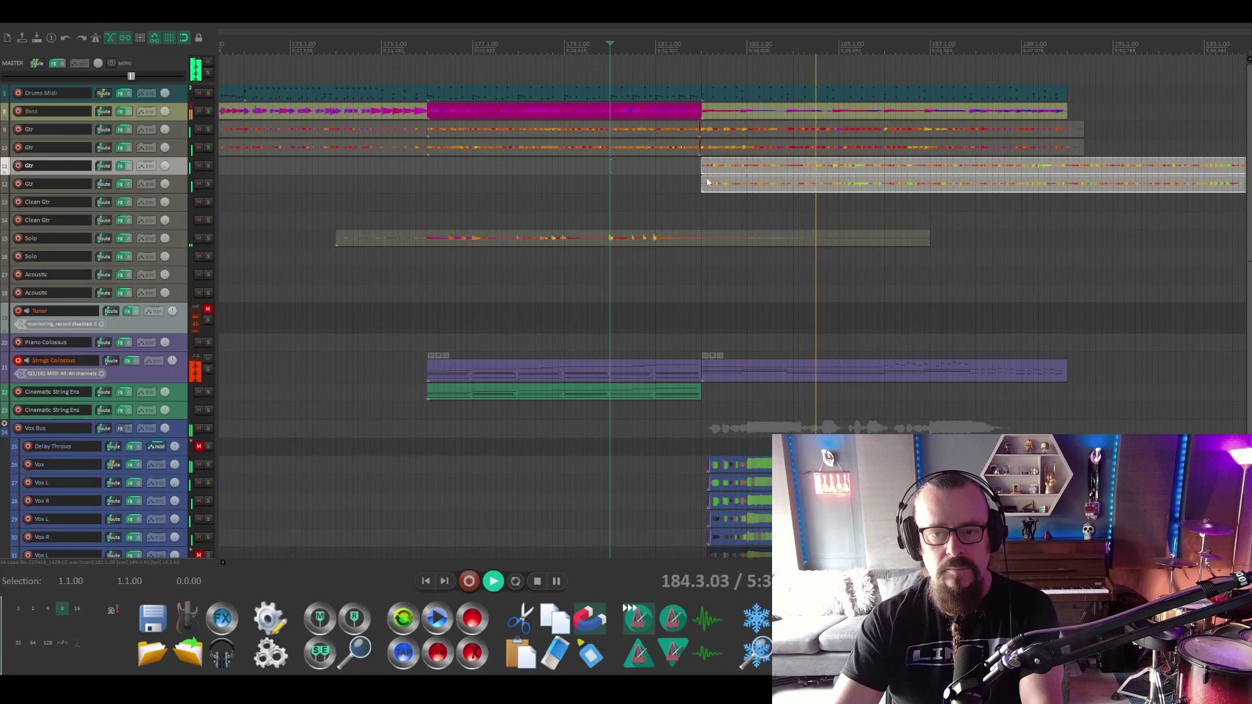
key("space")
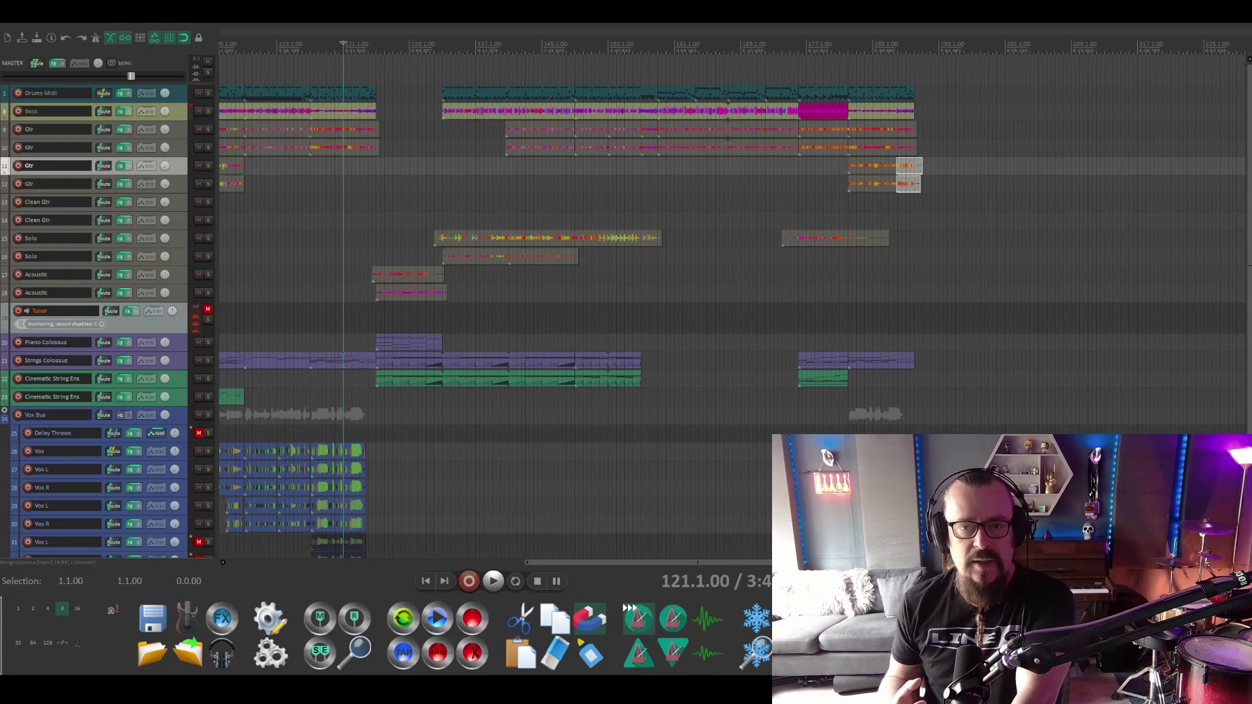
key("space")
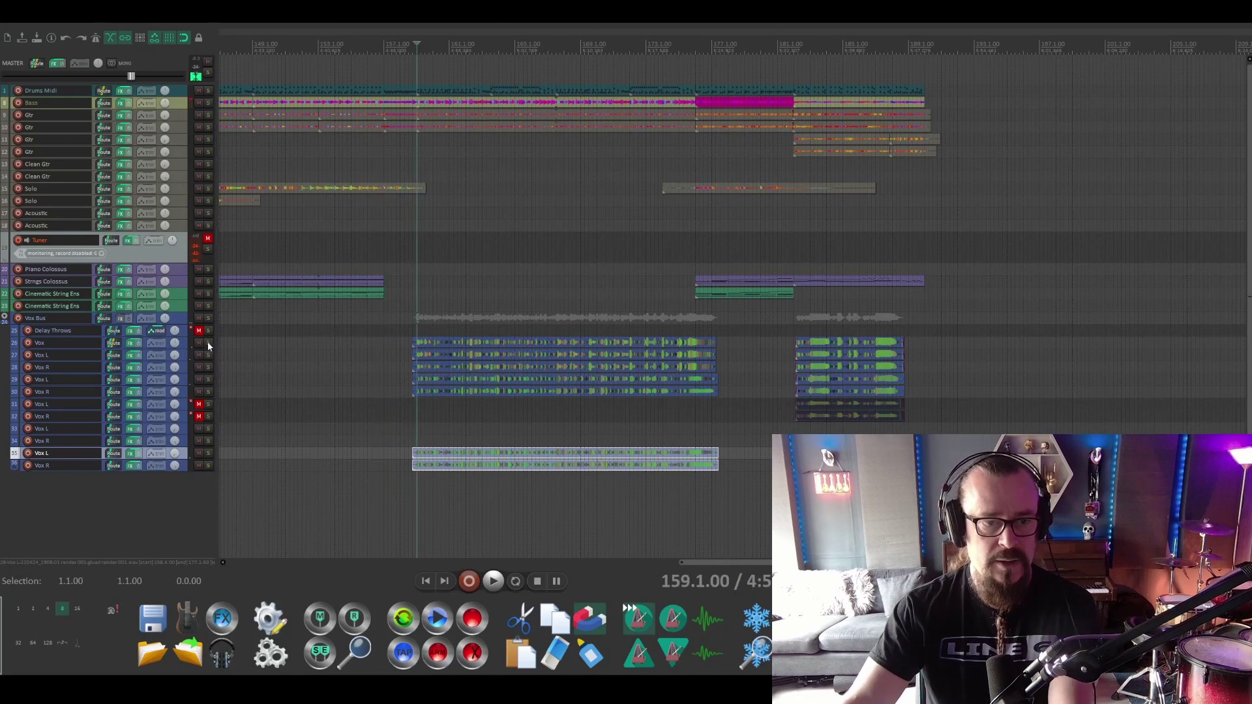
Solo the main Vox track with the first Vox L and Vox R doubles and play them from bar 159
left_click(207, 343)
key("space")
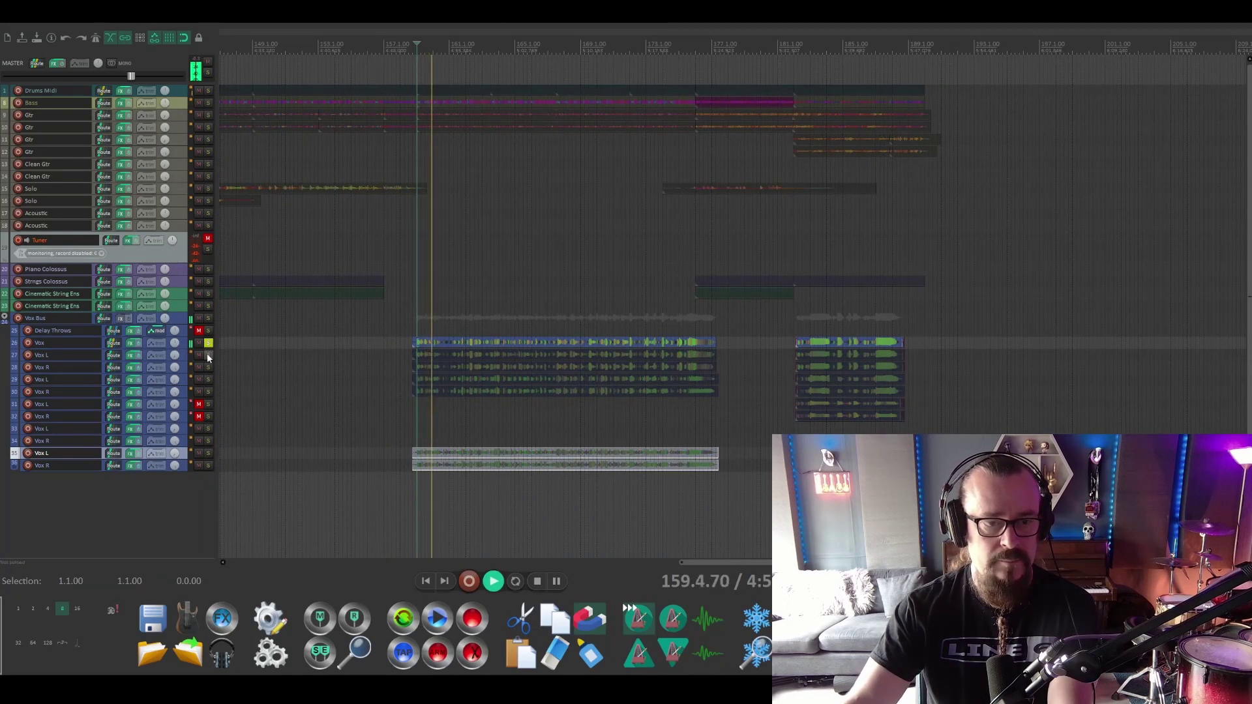
left_click(207, 355)
left_click(209, 369)
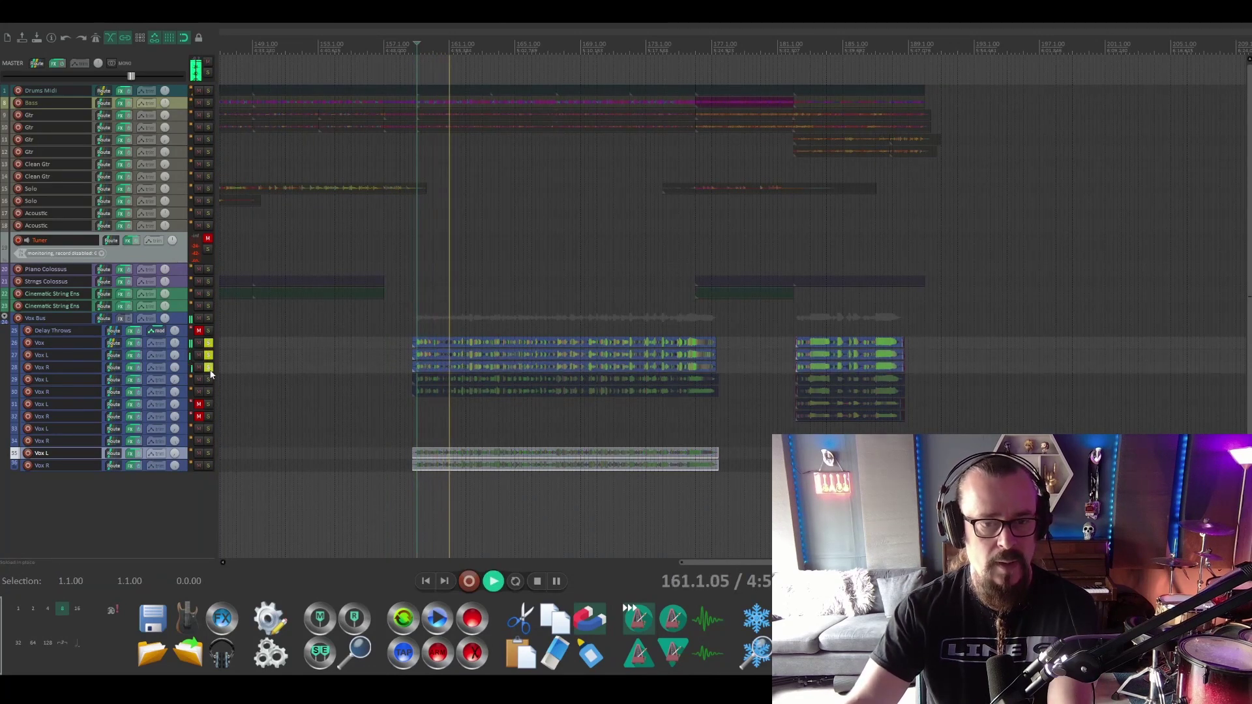
key("space")
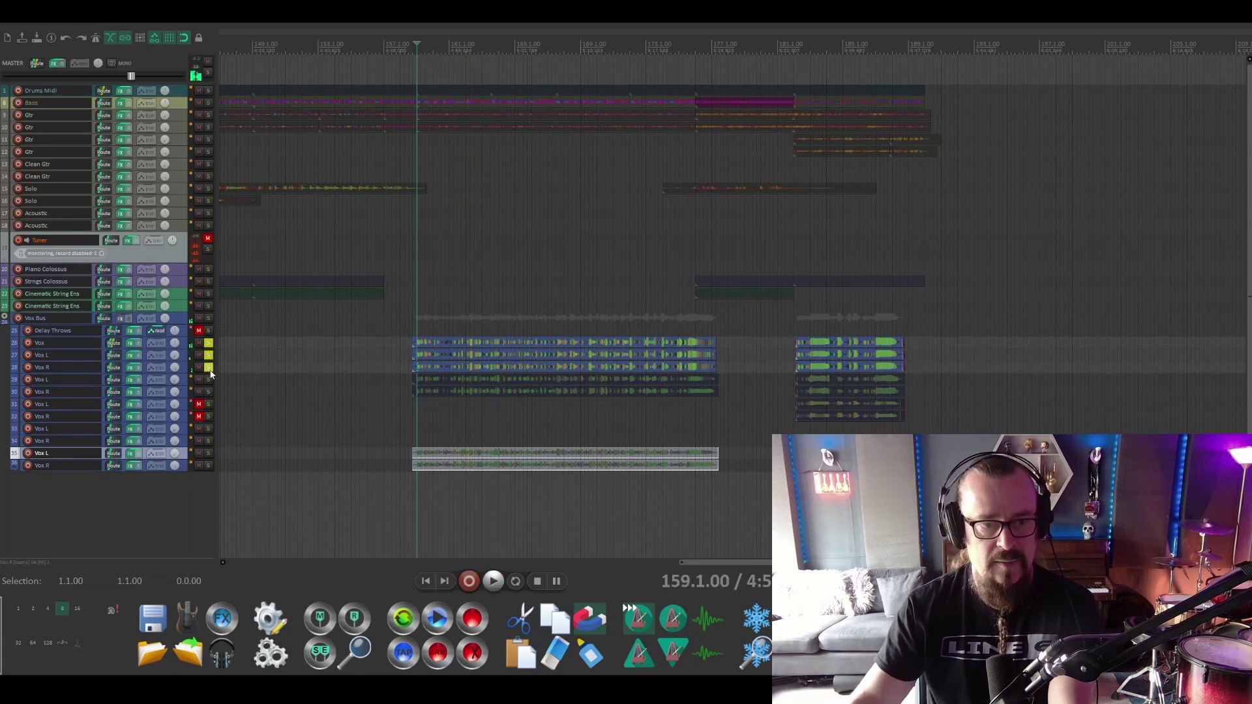
Switch the solo to only the second Vox L and Vox R pair
left_click(208, 379, "ctrl")
left_click(209, 392)
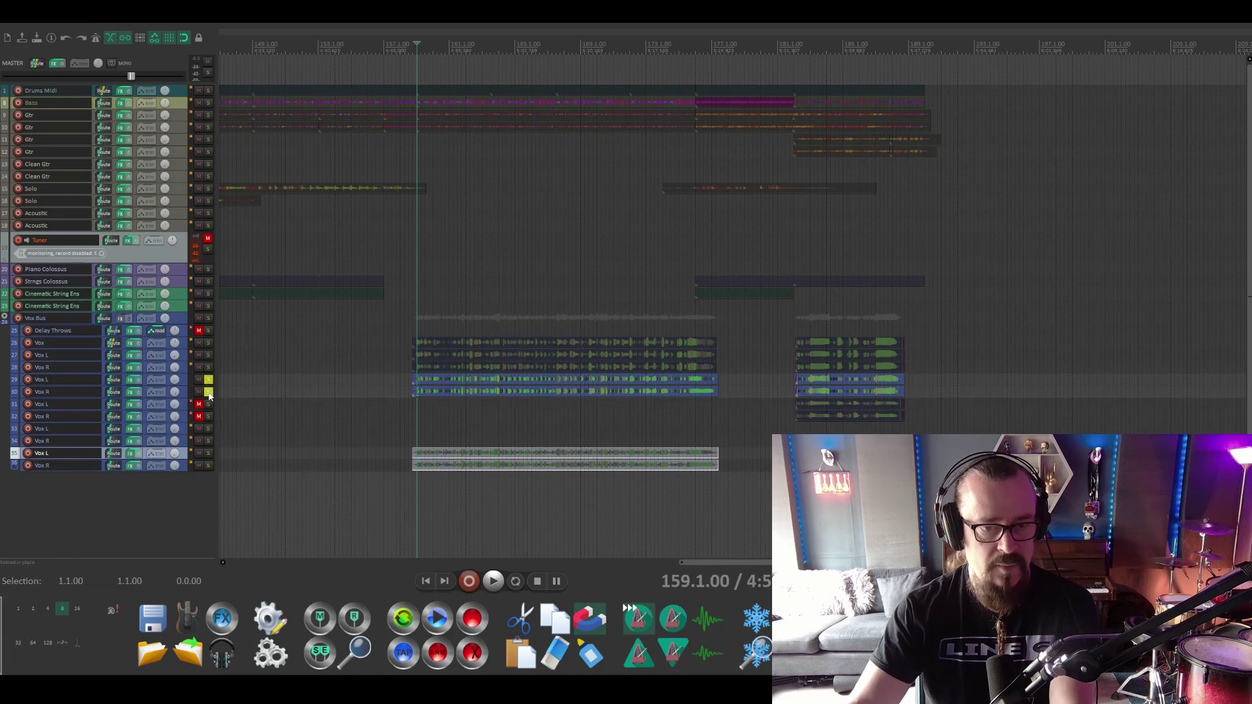
Play the soloed second Vox L and Vox R pair from bar 159 and clear their solos
key("space")
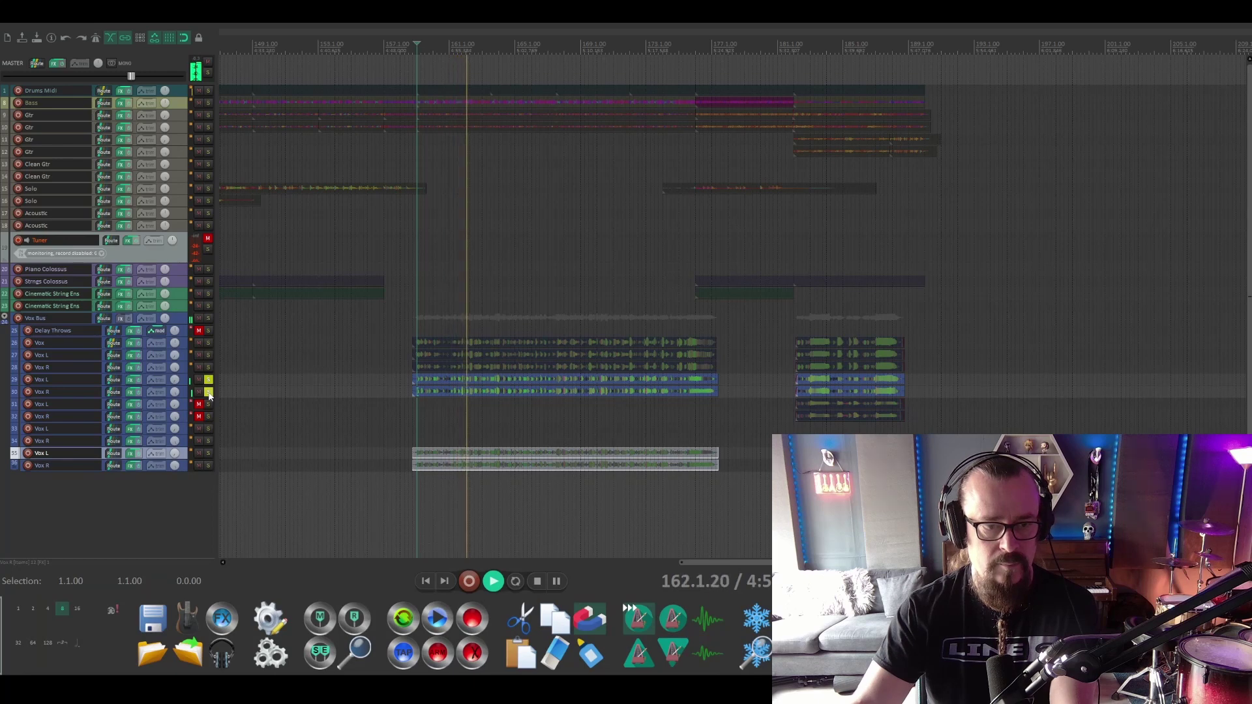
left_click(208, 393)
left_click(209, 382)
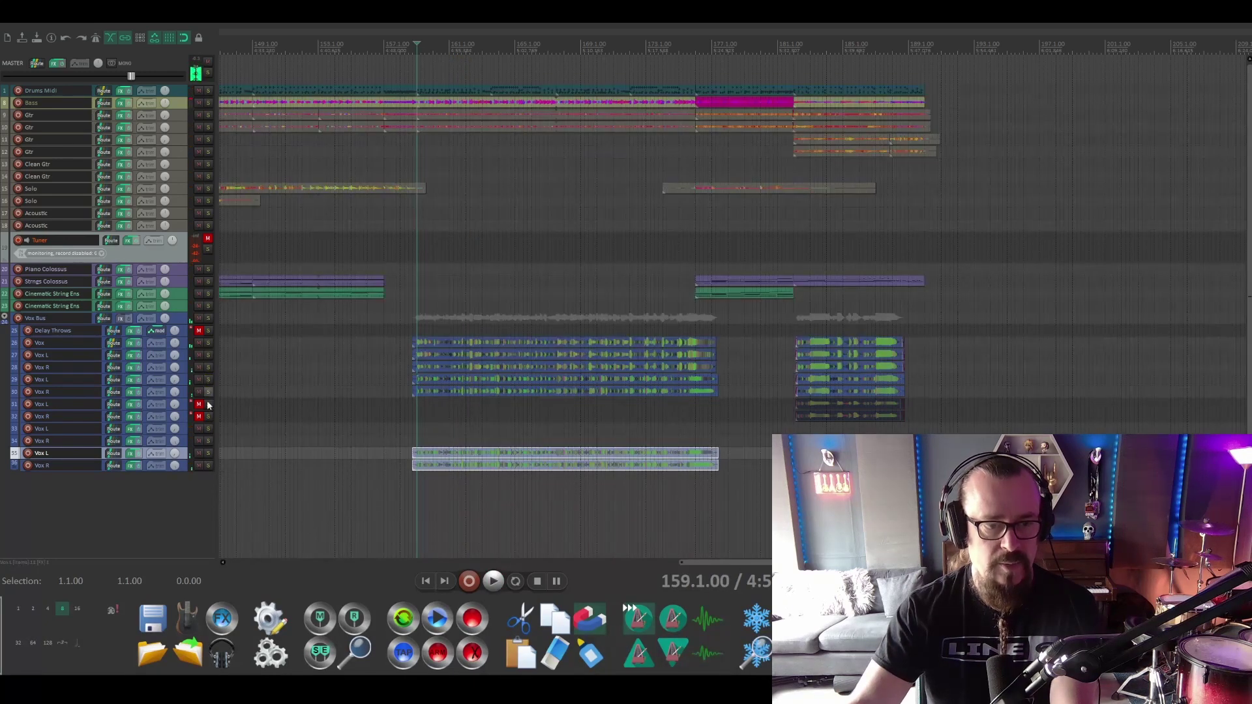
Solo the bottommost Vox L and Vox R pair, play it from bar 159, and add the second doubles pair to the solo
left_click(209, 455)
left_click(209, 466)
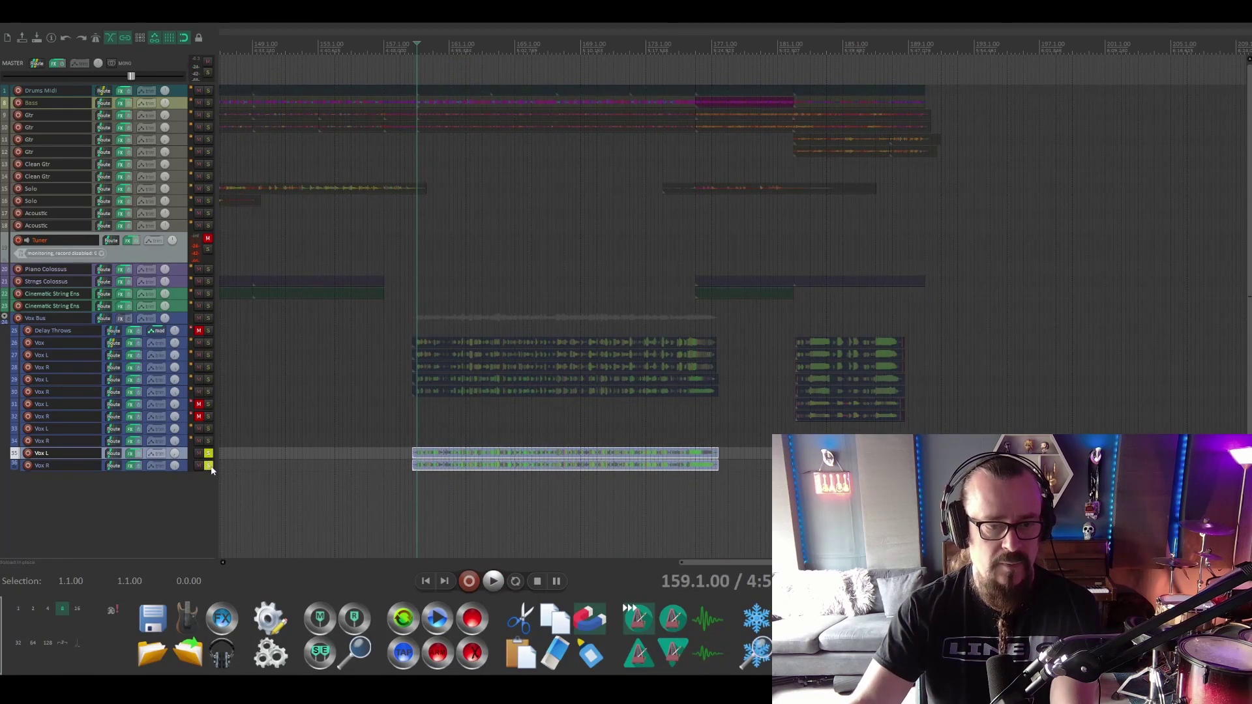
key("space")
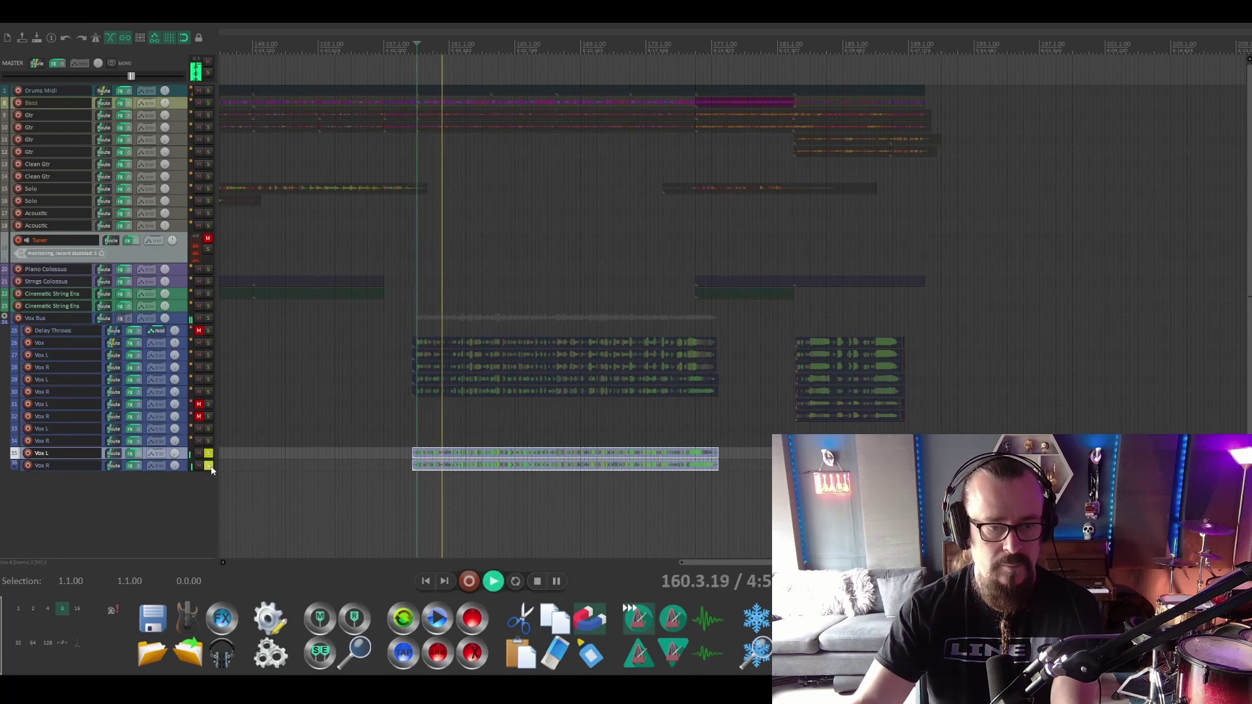
left_click(209, 380)
left_click(209, 392)
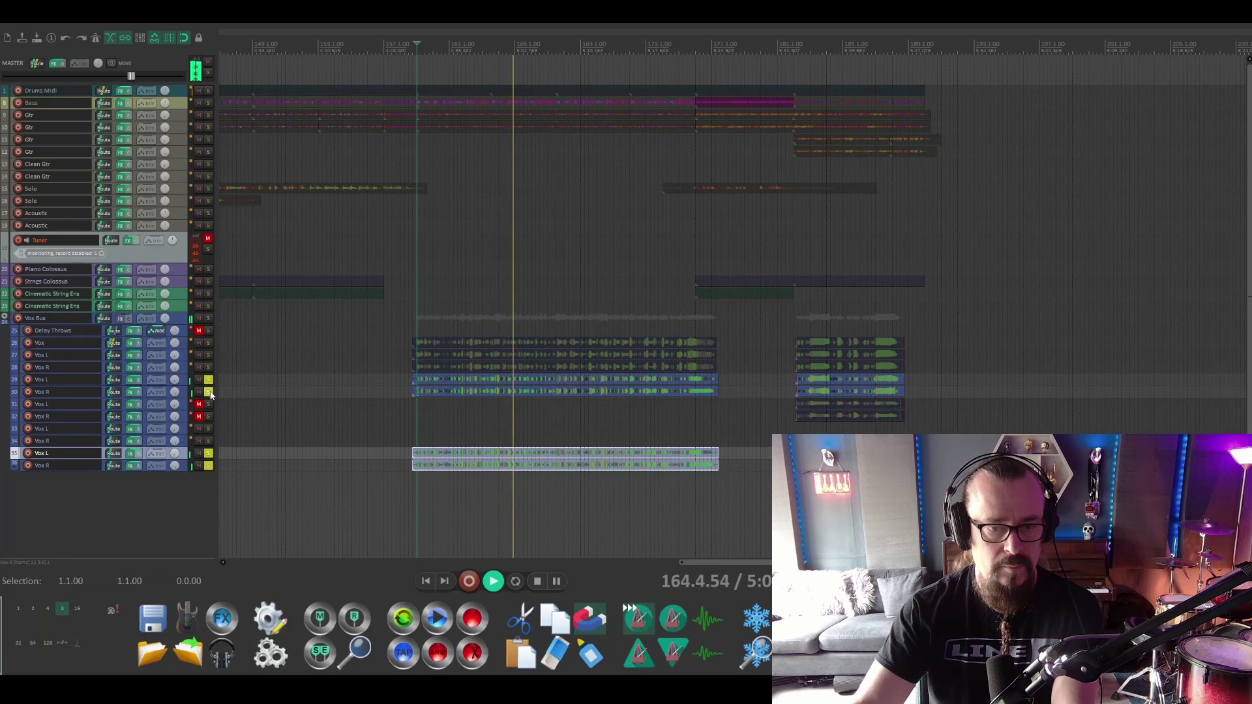
Clear all vocal solos and play the full mix from bar 159
key("space")
left_click(209, 392)
left_click(208, 379)
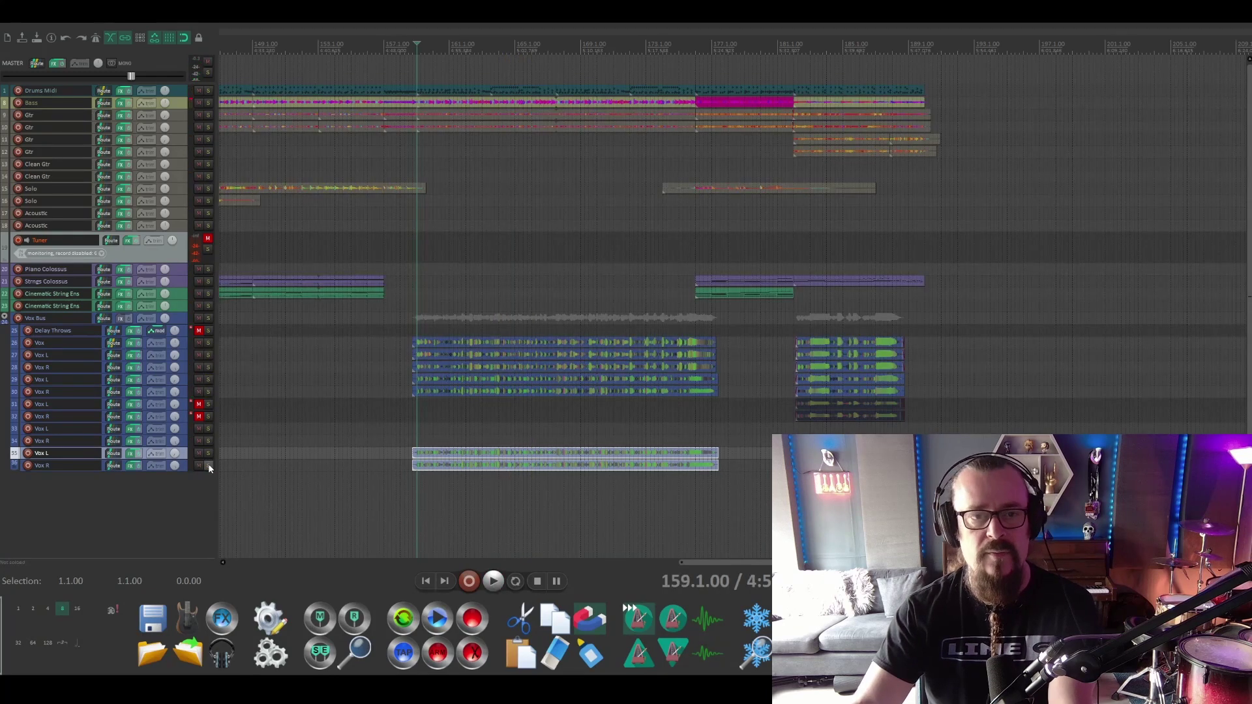
key("space")
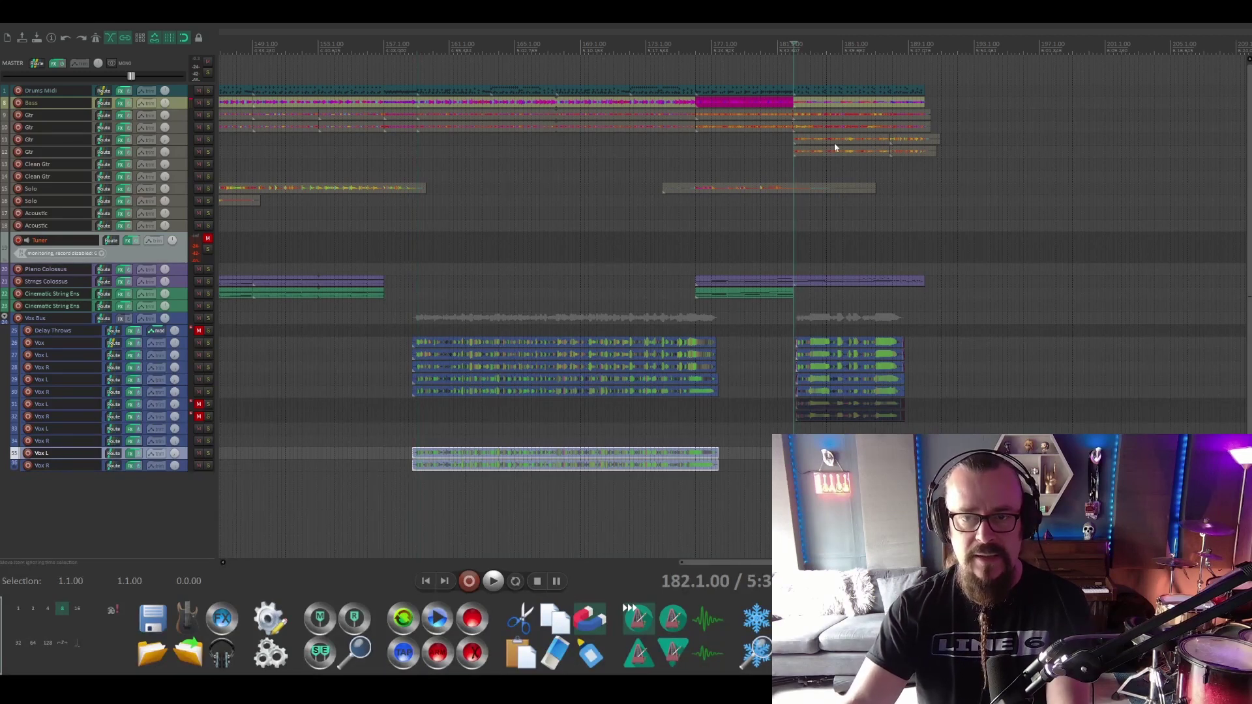
Split the drum, bass, guitar and strings items just before bar 188 and move the trailing pieces farther along the timeline
scroll(965, 254, "up", 5)
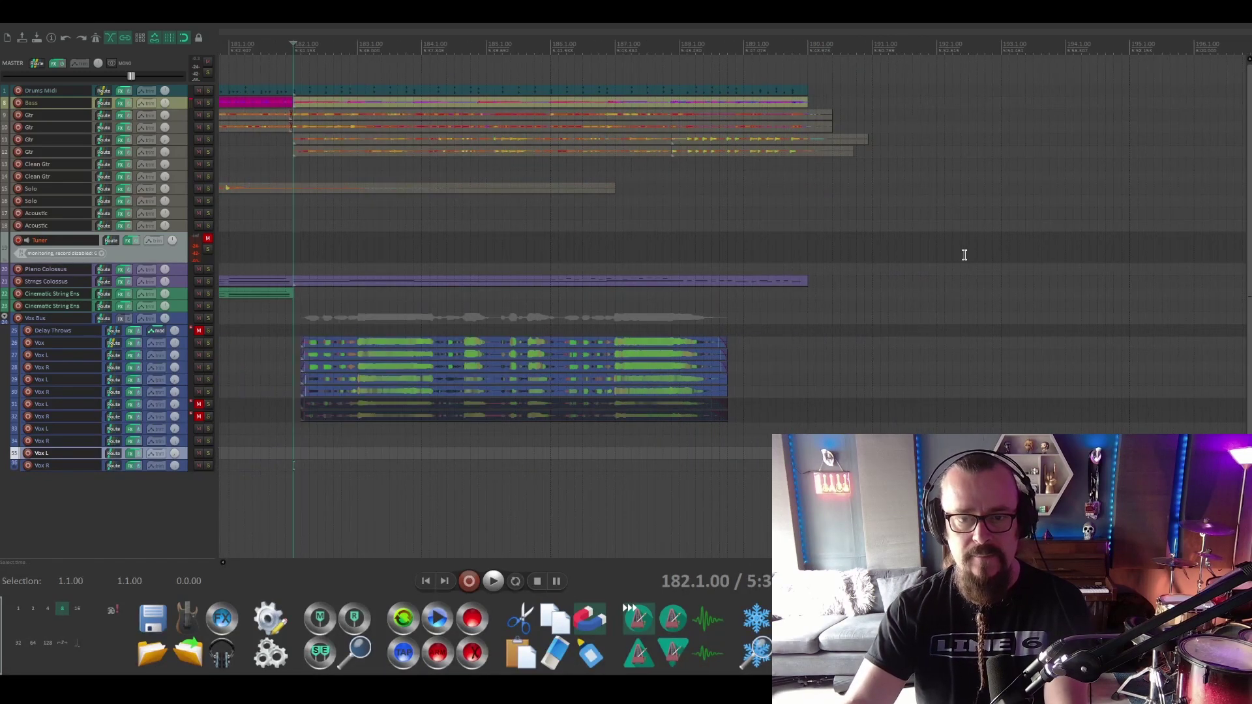
key("space")
left_click(670, 48)
key("s")
scroll(690, 299, "down", 3)
mouse_move(760, 91)
left_mouse_down()
mouse_move(665, 95)
mouse_move(762, 93)
left_mouse_up()
left_click_drag(727, 281, 907, 287)
scroll(746, 260, "up", 5)
key("space")
key("space")
Play from bar 182, split the instrumental items at bar 186, and delete the pieces after the split
scroll(746, 260, "down", 3)
left_click(629, 44)
key("space")
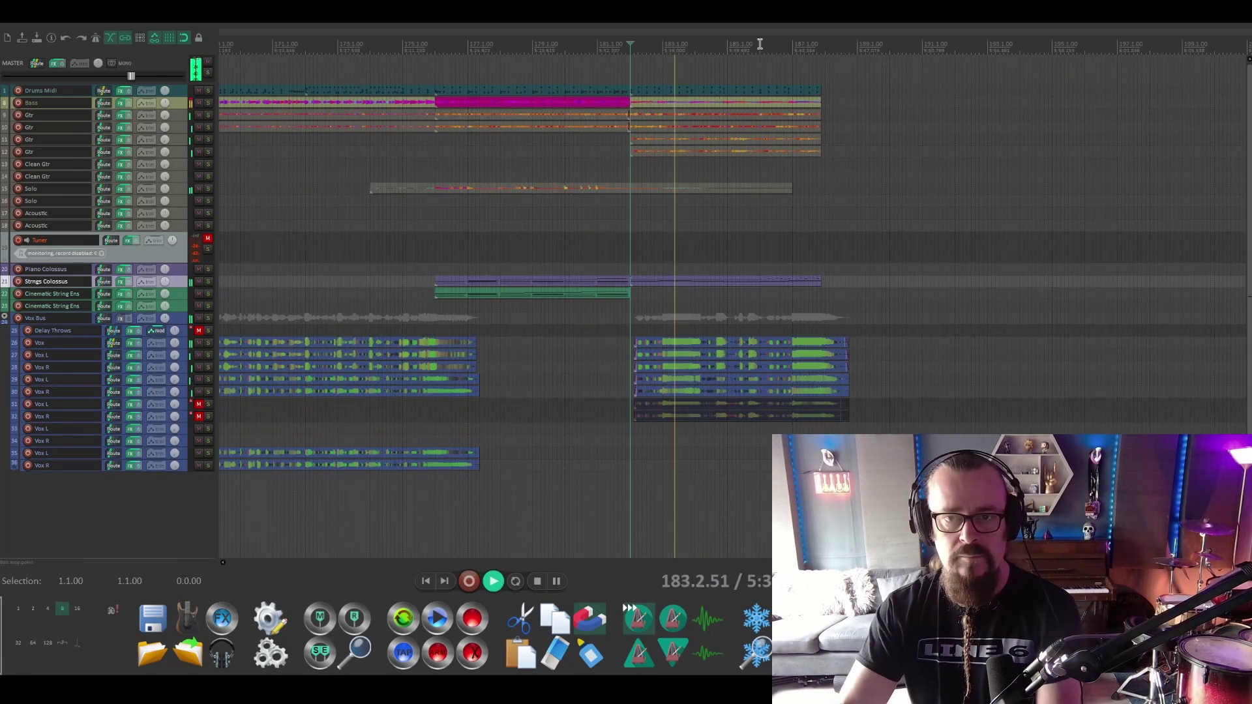
left_click(759, 43)
key("space")
key("s")
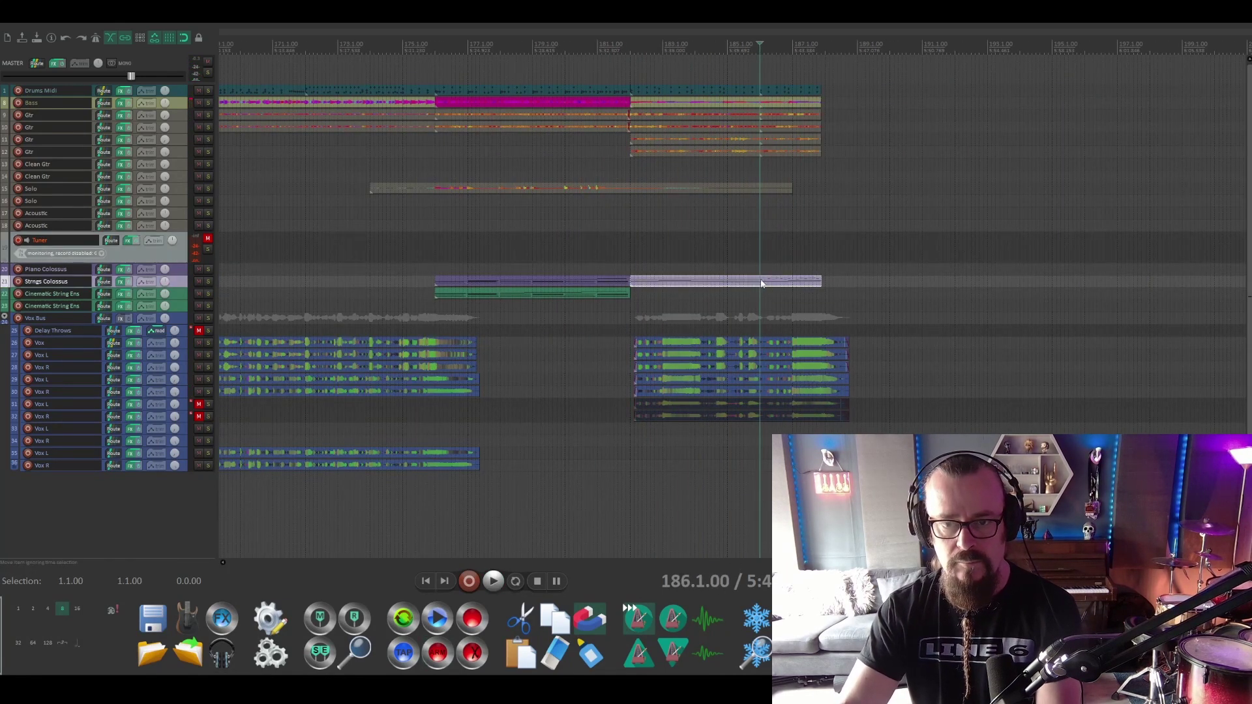
key("Delete")
Duplicate the four-bar instrumental passage from bars 182–186 twice so the repeats run to bar 194
key("ctrl+d")
left_click(744, 46)
key("space")
key("ctrl+d")
left_click_drag(688, 281, 941, 285)
scroll(601, 51, "up", 5)
key("space")
Select the time range 186.1.00 to 188.4.00 and copy its vocal phrase on all the Vox tracks to bar 190
left_click_drag(440, 47, 1135, 47)
scroll(618, 195, "down", 8)
left_click(619, 322)
left_click_drag(618, 322, 702, 344)
key("space")
scroll(732, 344, "up", 3)
key("space")
scroll(702, 344, "up", 2)
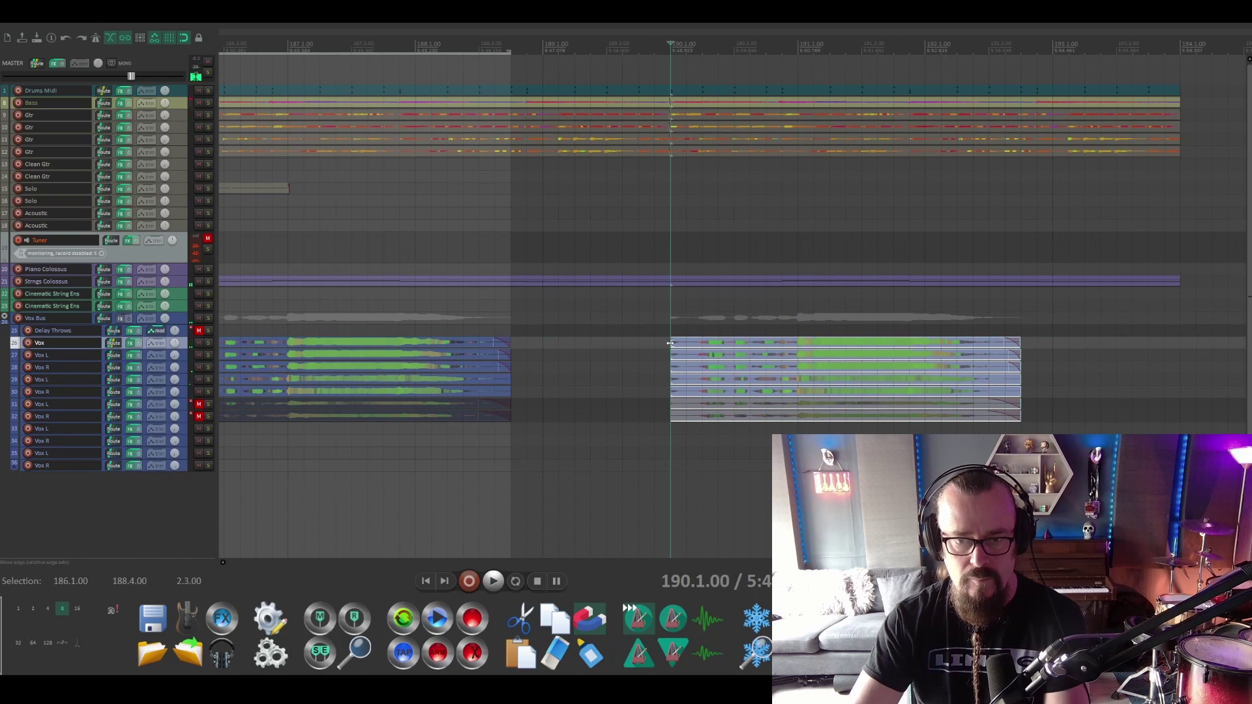
Play the repeated section with the copied vocals from just before bar 182
scroll(744, 318, "down", 3)
key("space")
left_click(470, 44)
key("space")
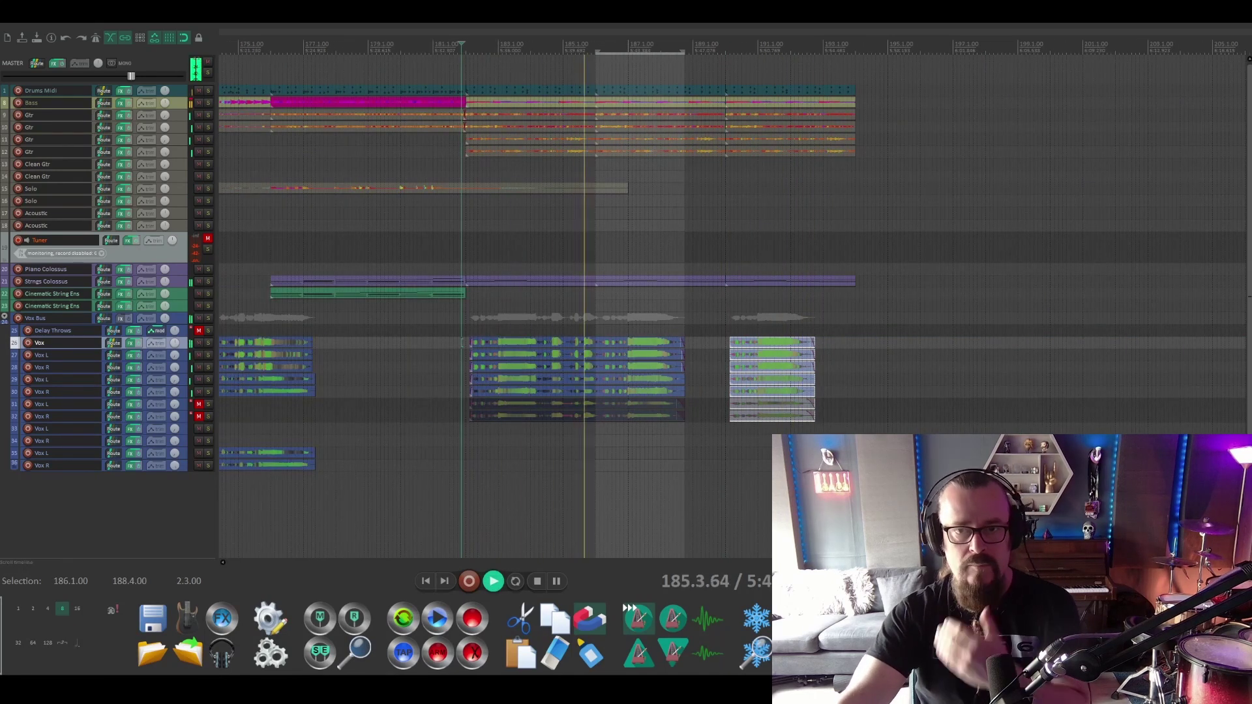
Duplicate the four-bar instrumental and vocal section at bar 190 to bar 194 and play from around bar 185
left_click(737, 96)
left_click_drag(773, 96, 903, 96)
left_click(560, 44)
scroll(902, 201, "down", 2)
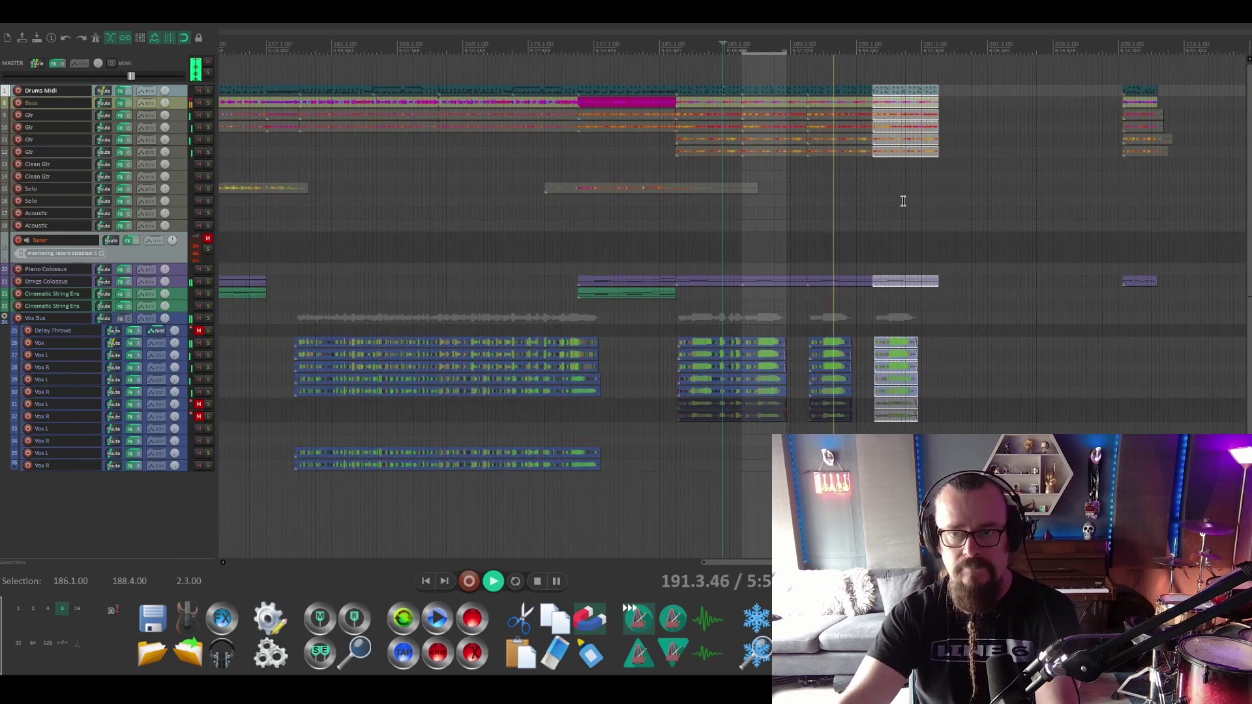
Replace the last two instrumental bars of the final repeat with the set-aside ending items and play from bar 181
scroll(852, 98, "up", 3)
key("space")
scroll(928, 283, "down", 3)
left_click_drag(928, 282, 836, 82)
key("Escape")
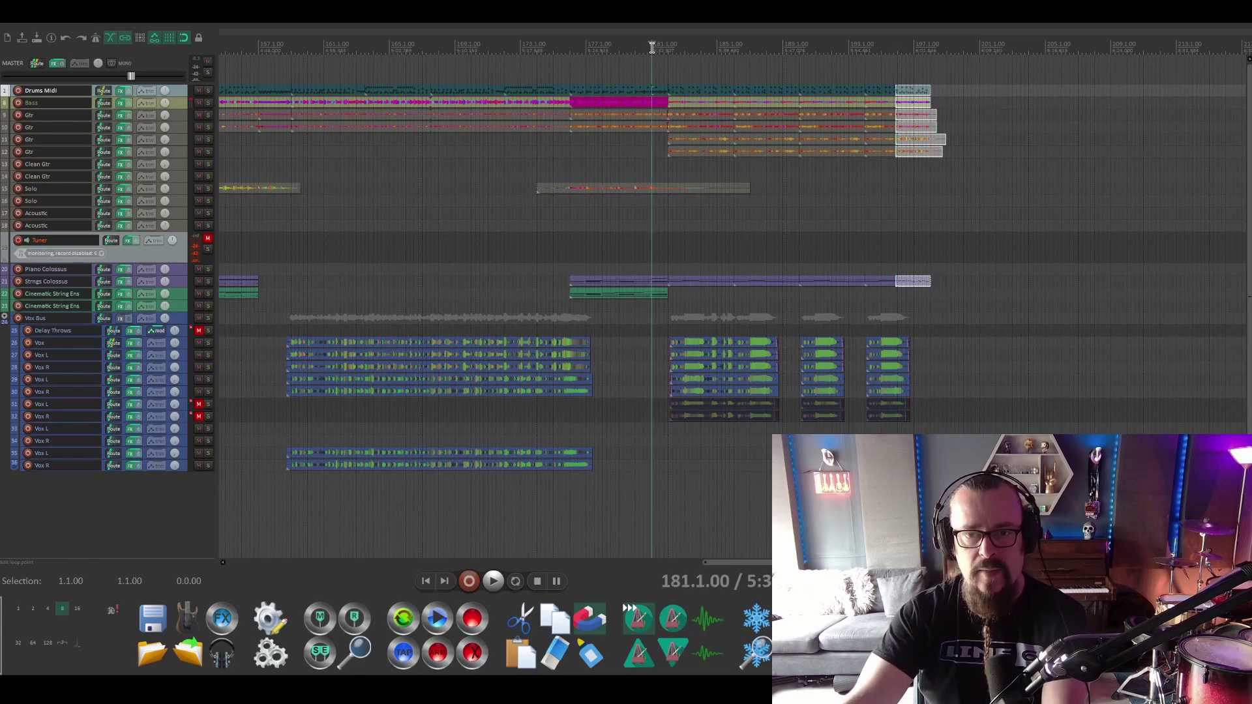
key("space")
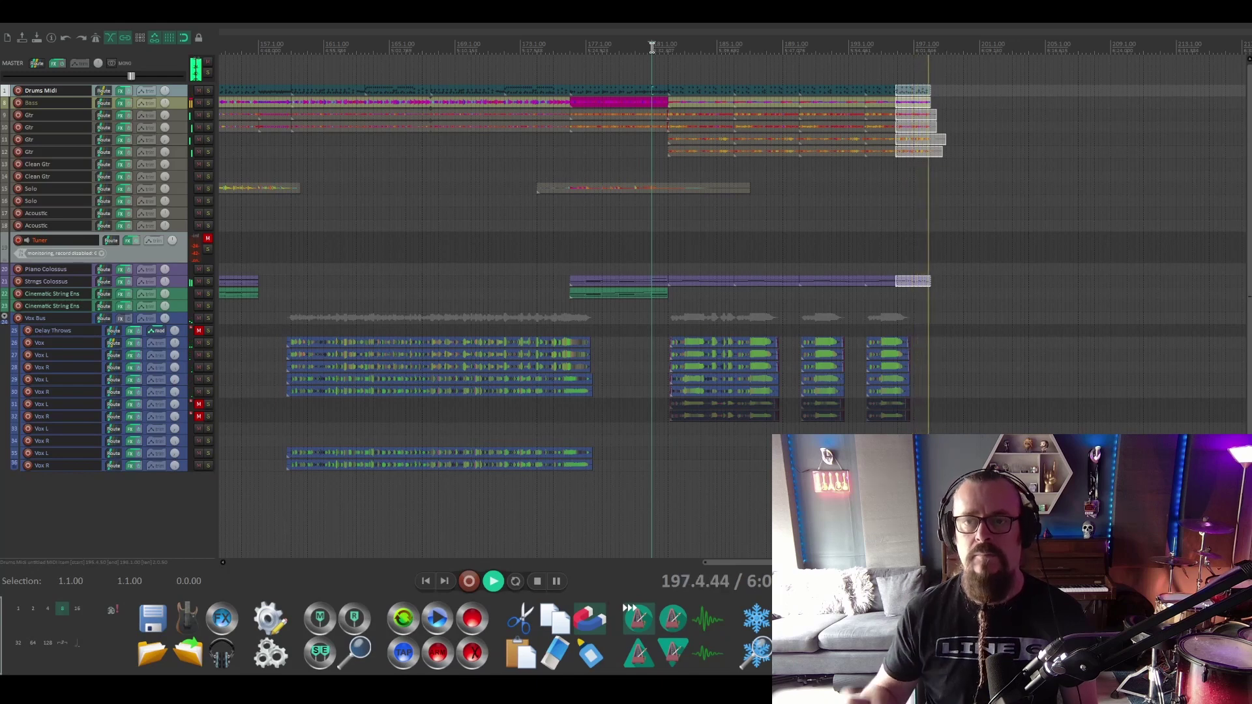
key("space")
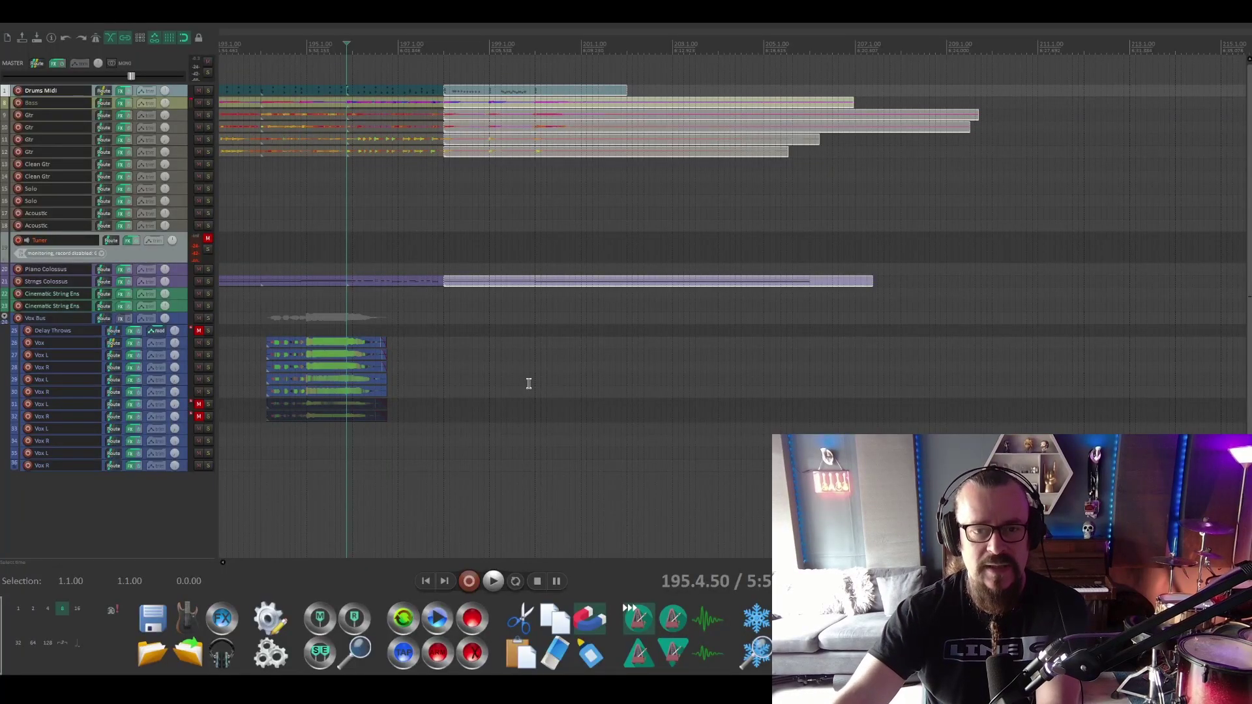
Audition the sustained ending from bar 198 and the clean guitar part at bar 37
left_click(441, 48)
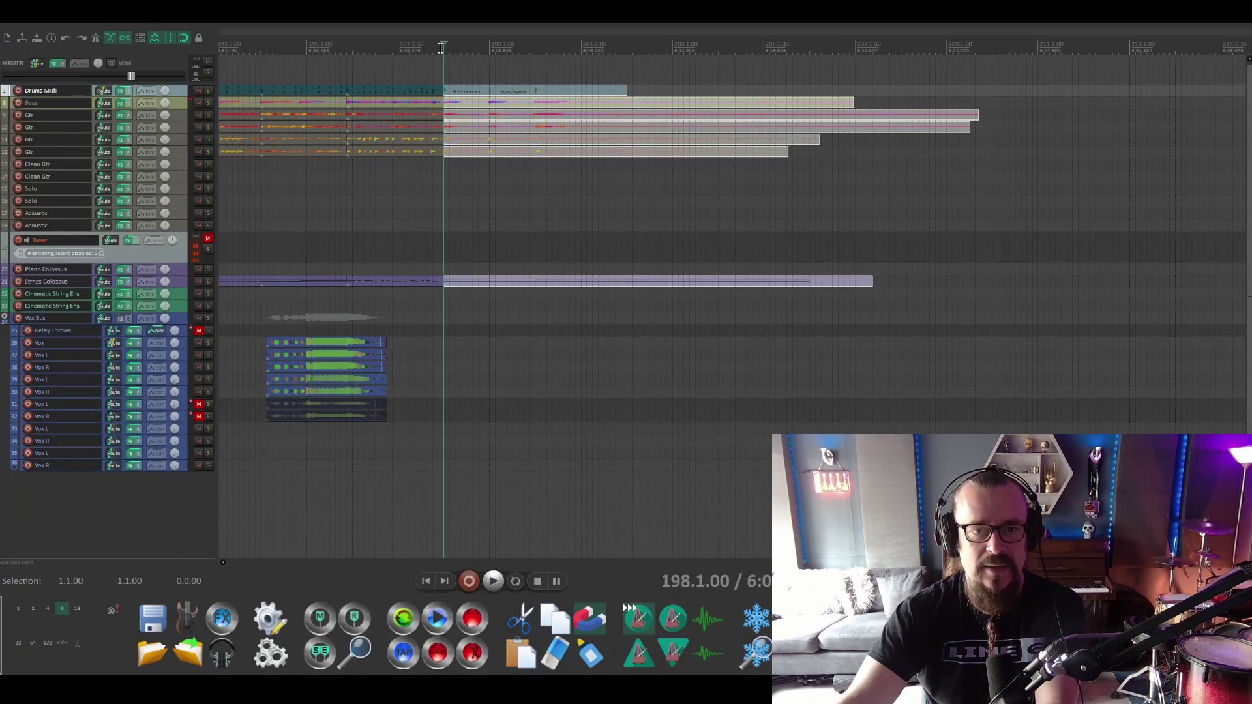
key("space")
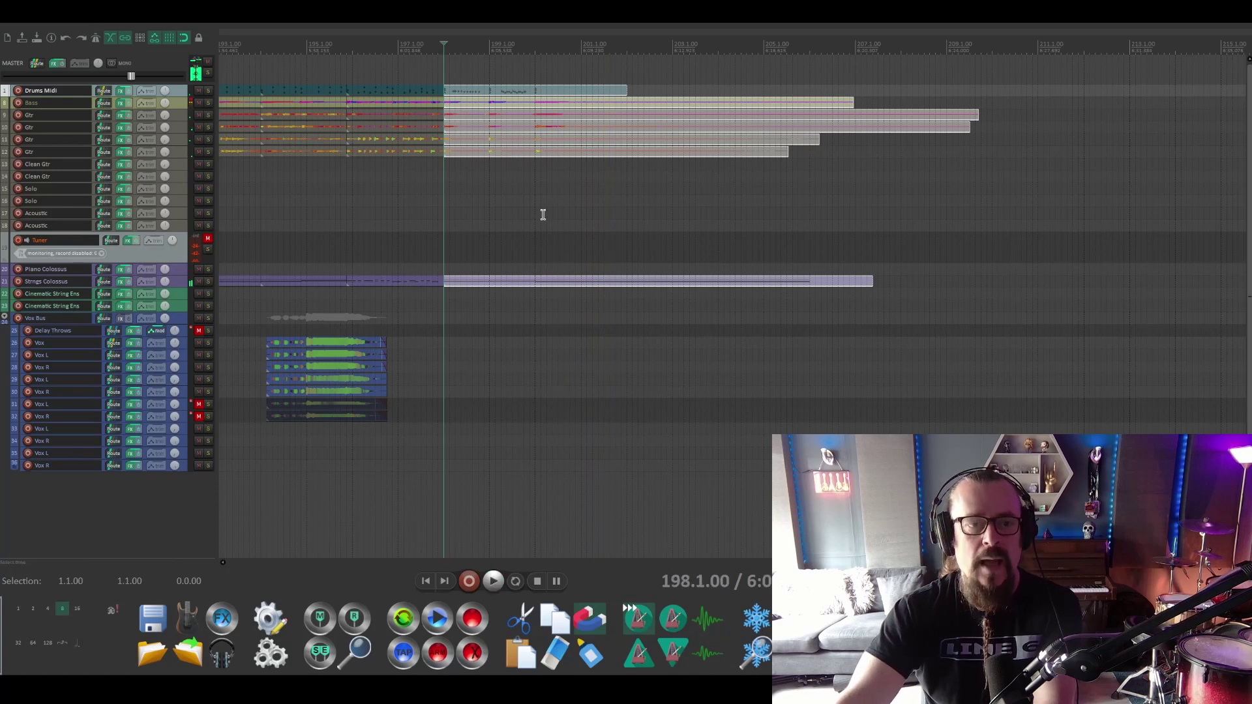
scroll(543, 214, "down", 5)
left_click_drag(565, 570, 267, 527)
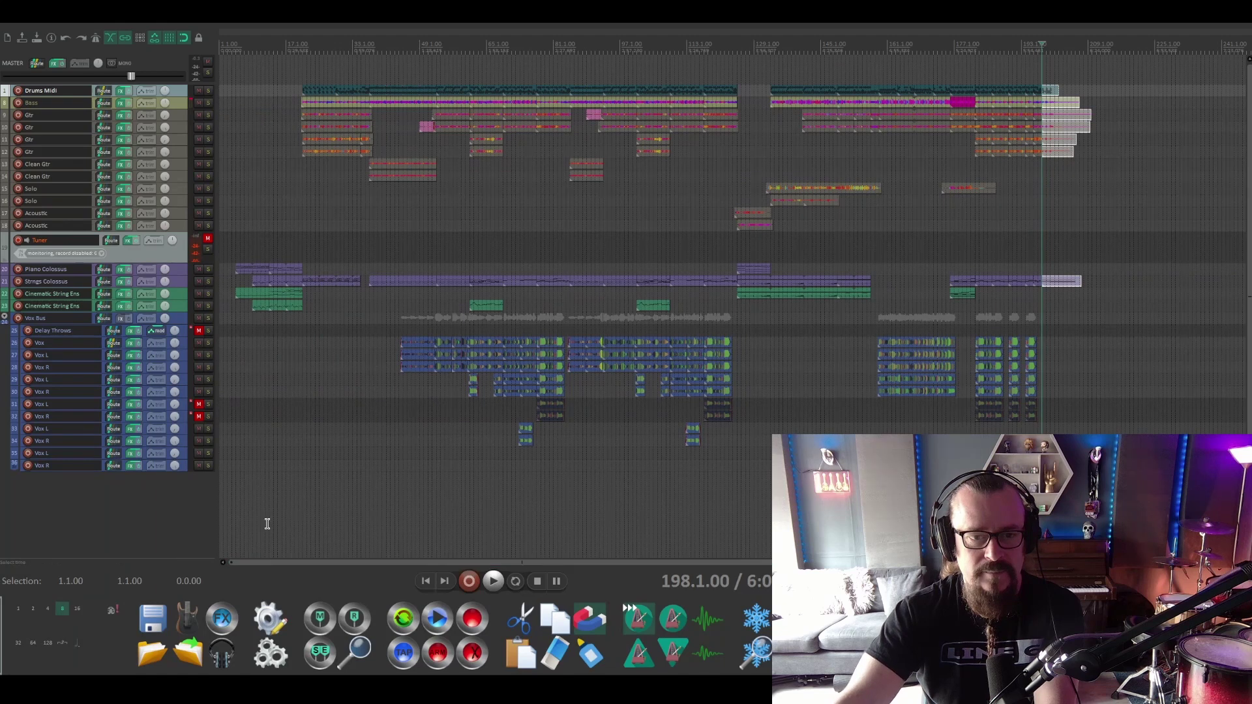
left_click(368, 43)
key("space")
key("space")
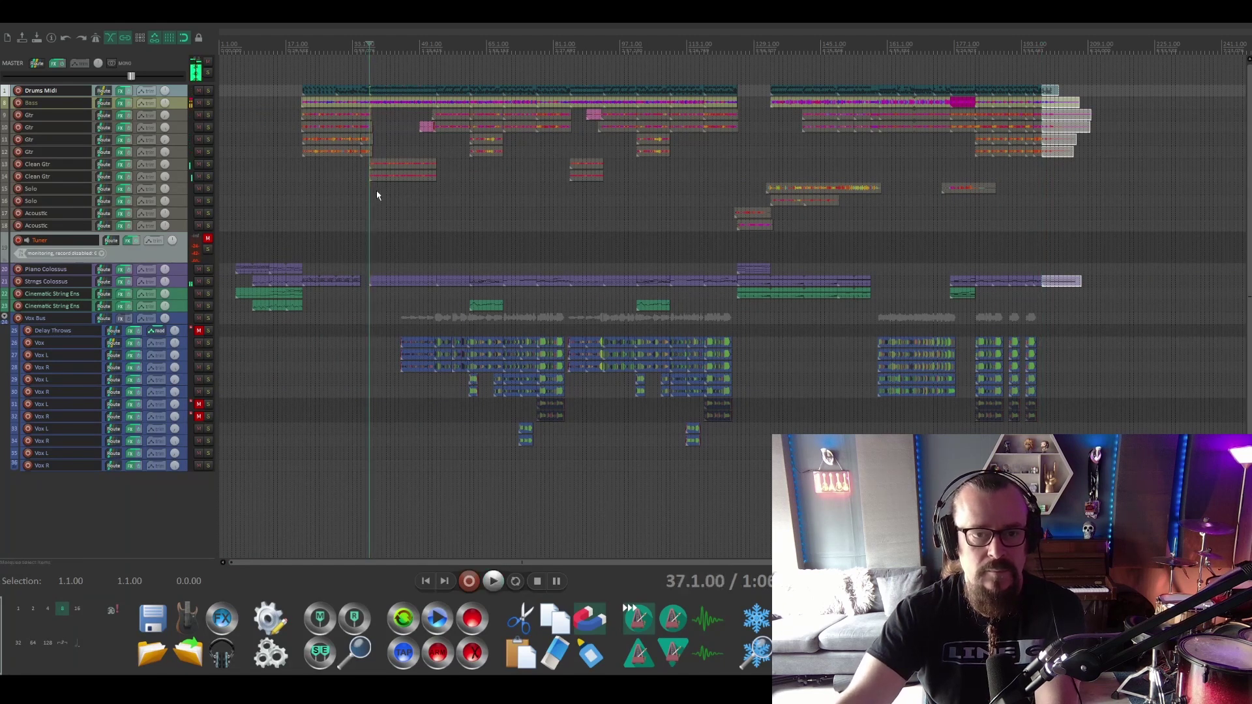
Copy both Clean Gtr items from bar 37 to bar 200 and play the ending from there
left_click_drag(418, 174, 421, 163)
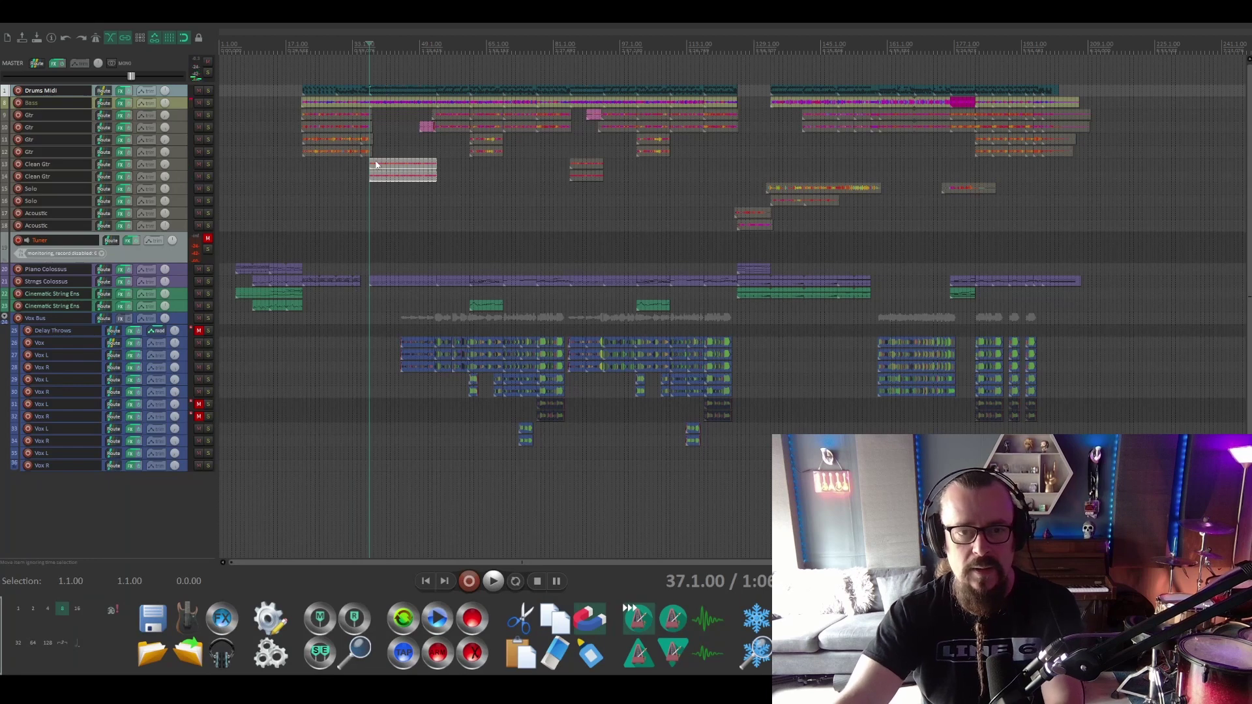
left_click_drag(377, 166, 1083, 163)
left_click(1045, 41)
scroll(690, 71, "up", 5)
key("space")
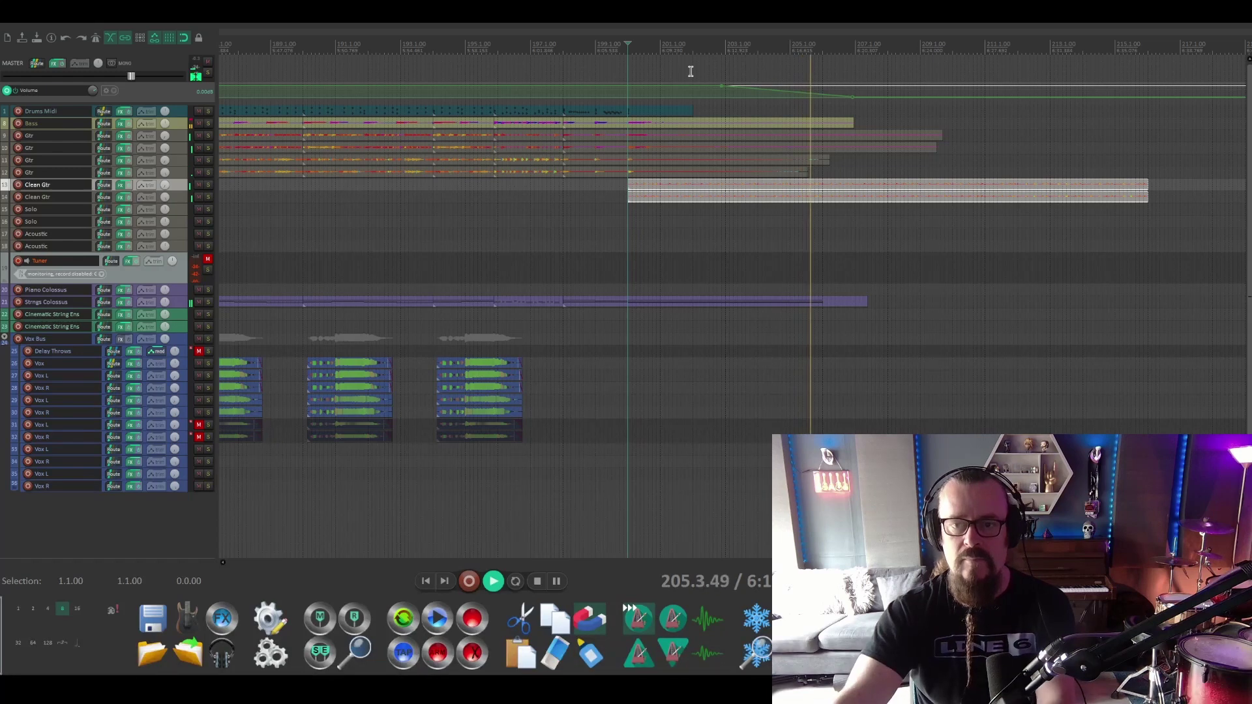
key("space")
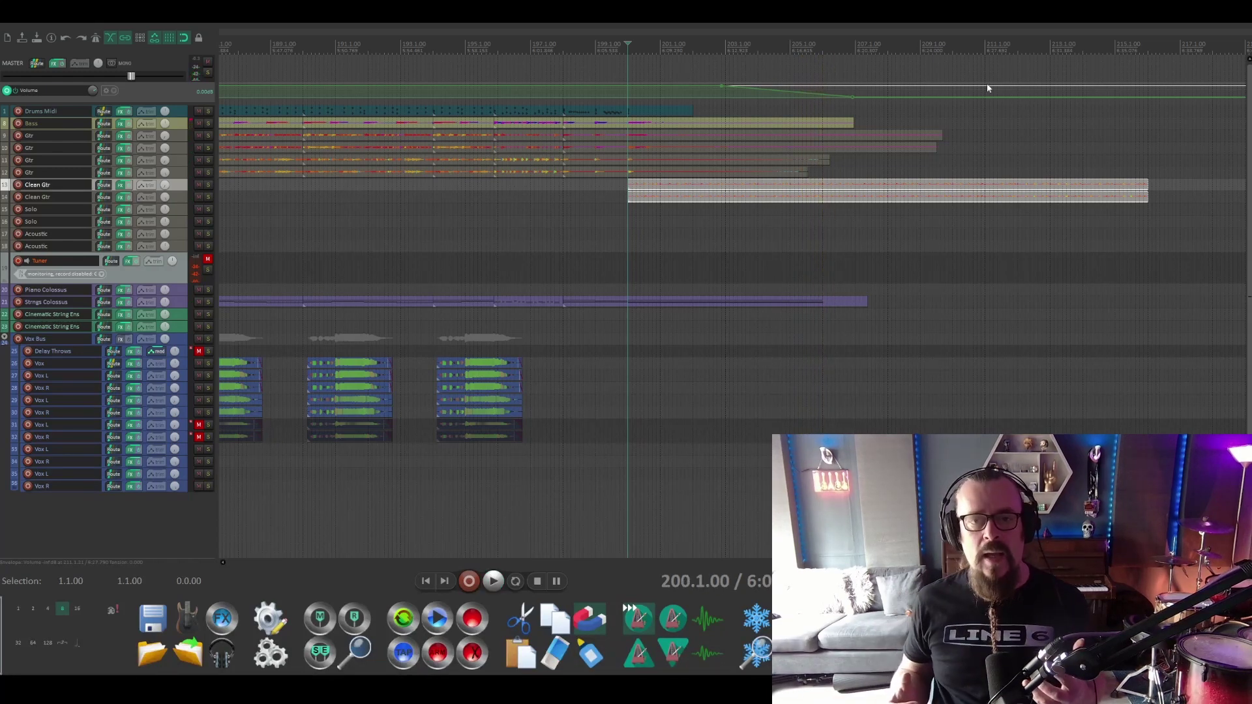